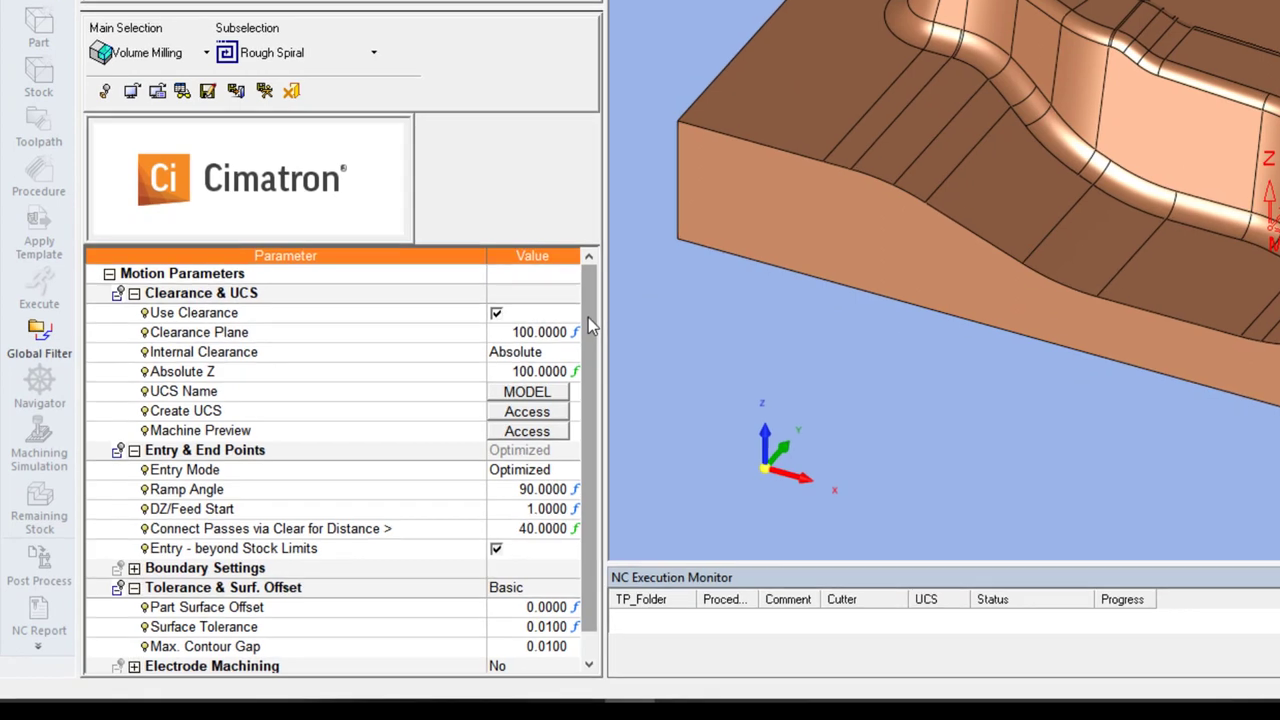
- Collapse the Clearance & UCS, Entry & End Points, Tolerance & Surf. Offset and Tool Trajectory groups
mouse_move(588, 317)
mouse_down()
mouse_move(597, 360)
mouse_move(603, 277)
mouse_up()
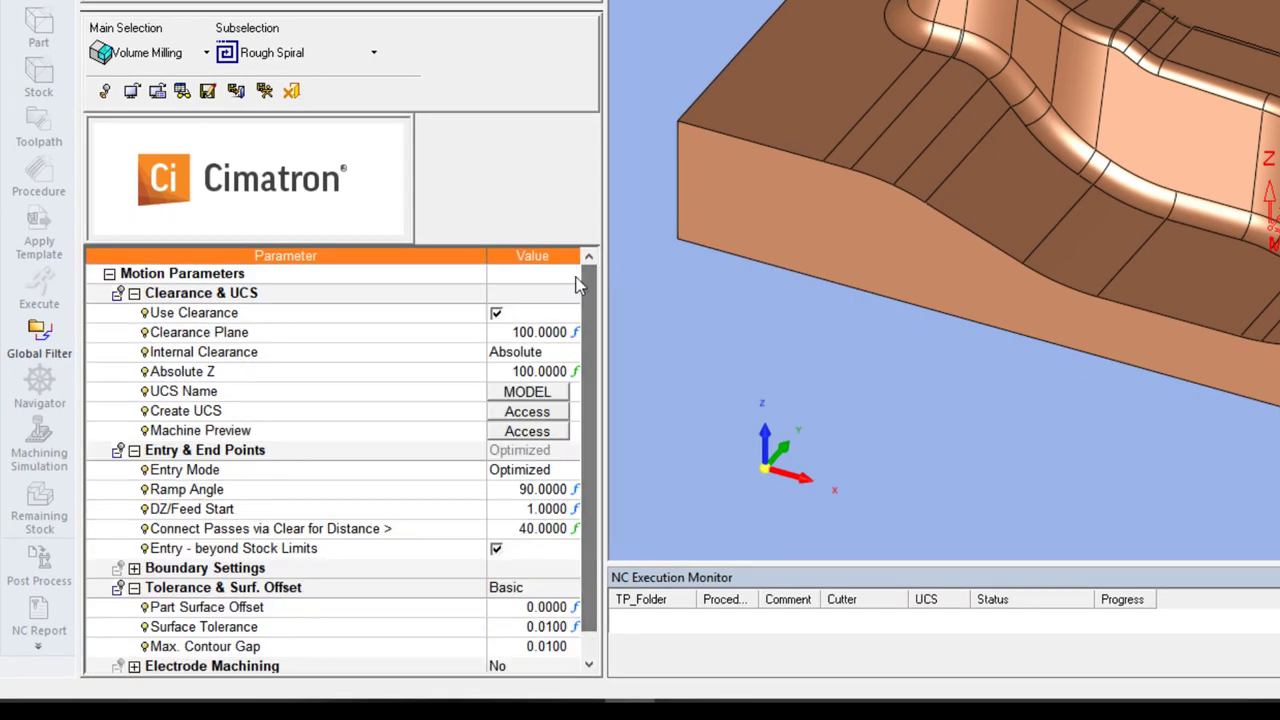
click(134, 294)
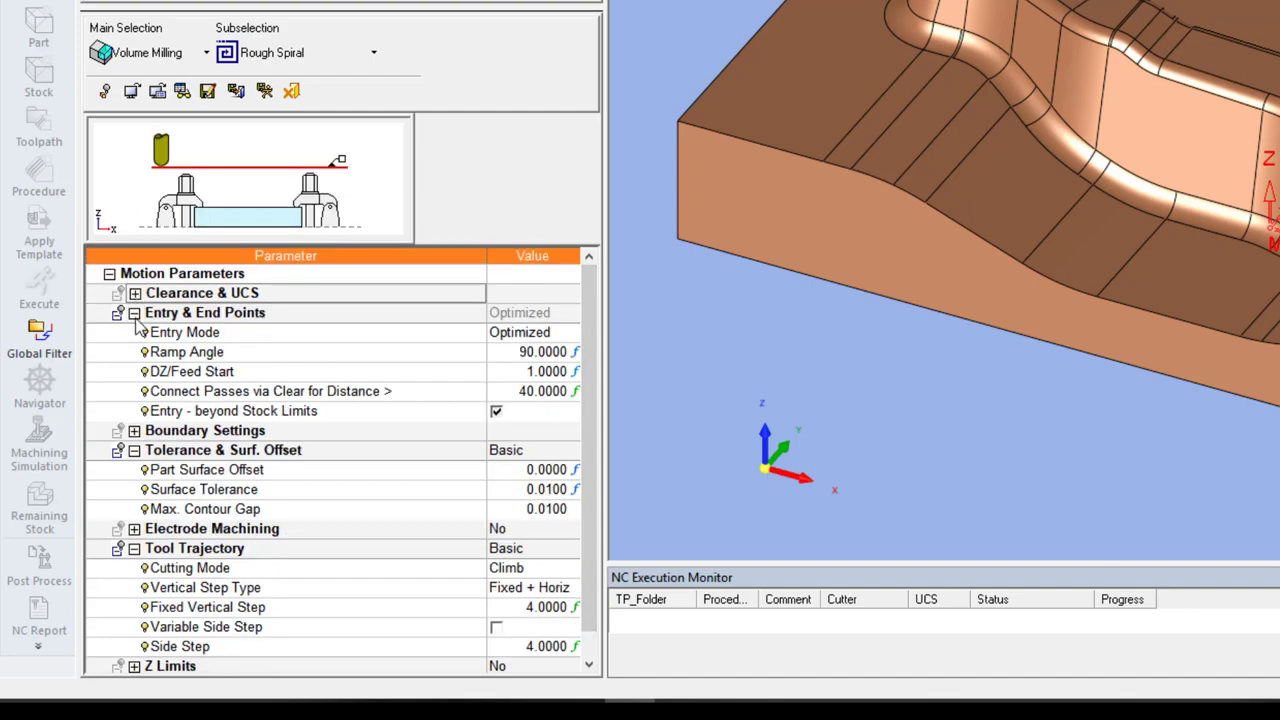
click(134, 313)
click(134, 352)
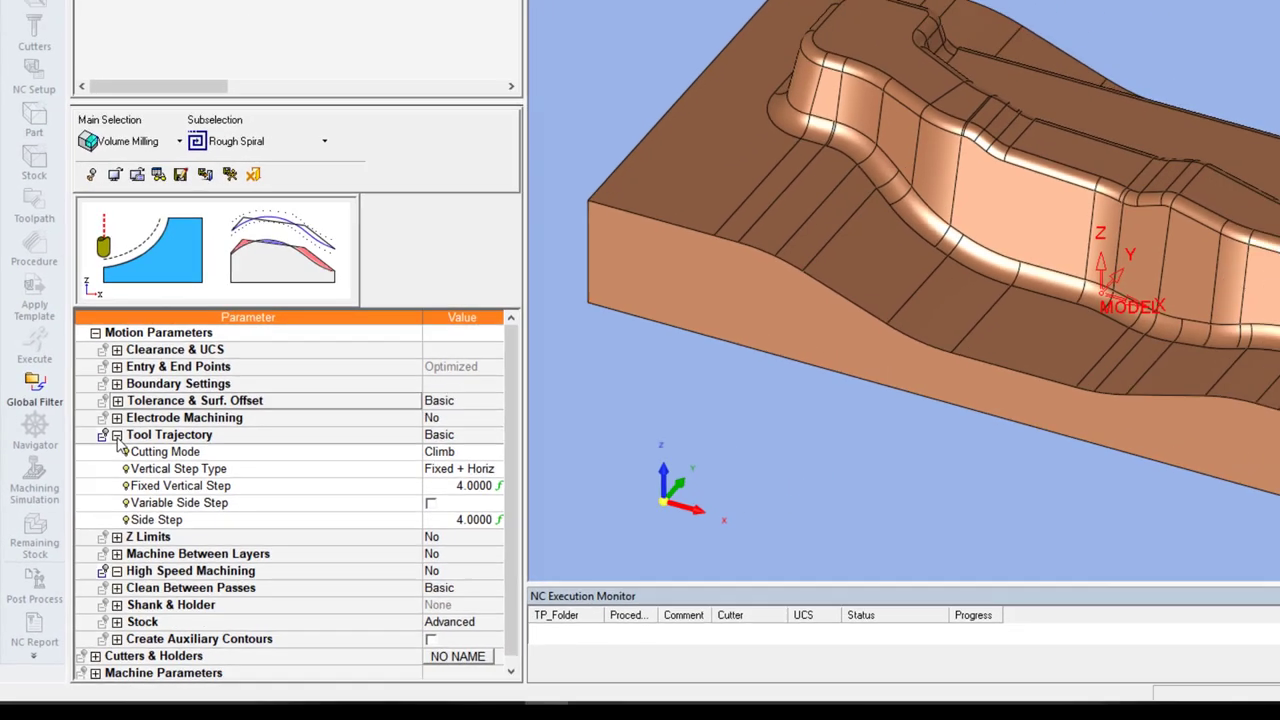
click(134, 391)
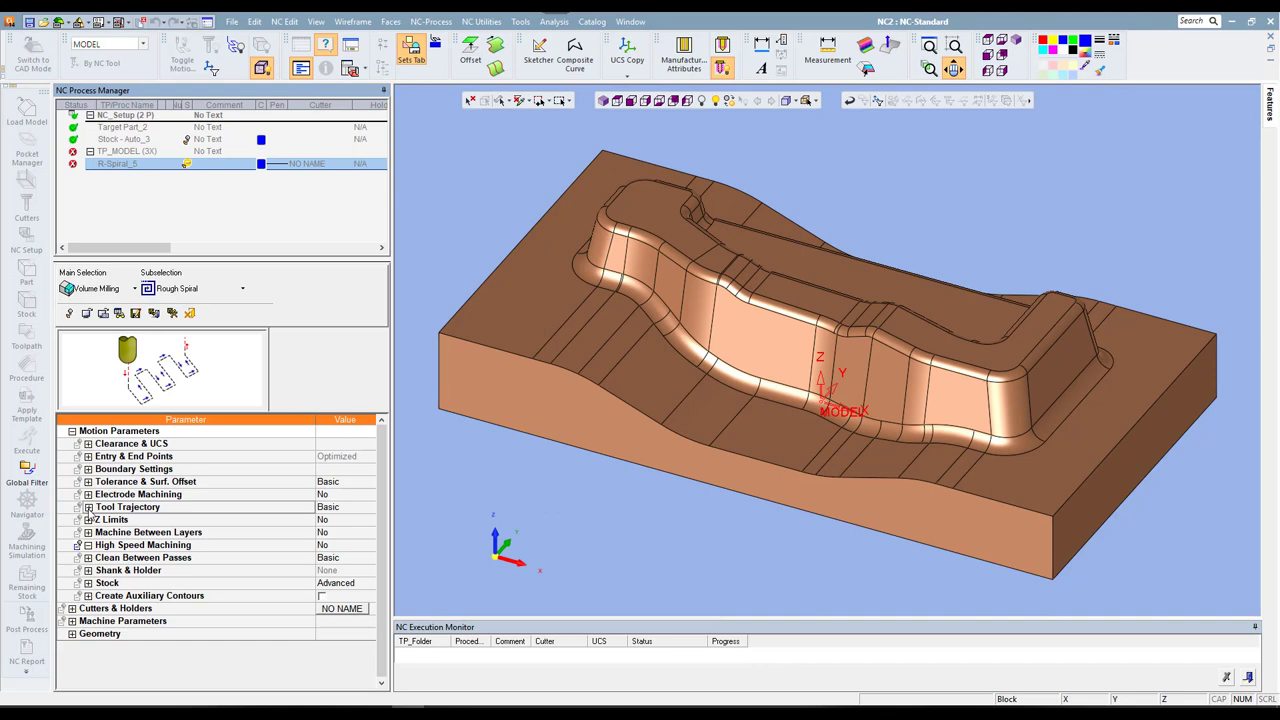
- Collapse Motion Parameters into four top-level groups and show the Main Selection category list
click(88, 443)
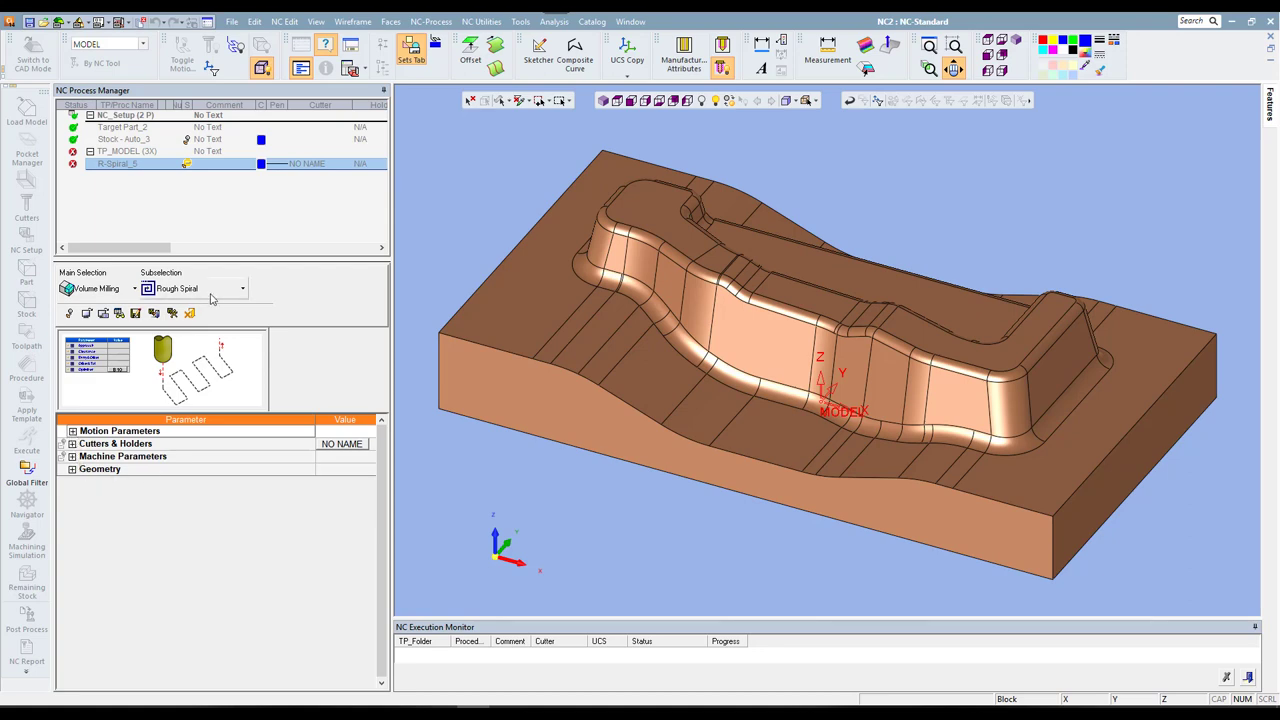
click(134, 289)
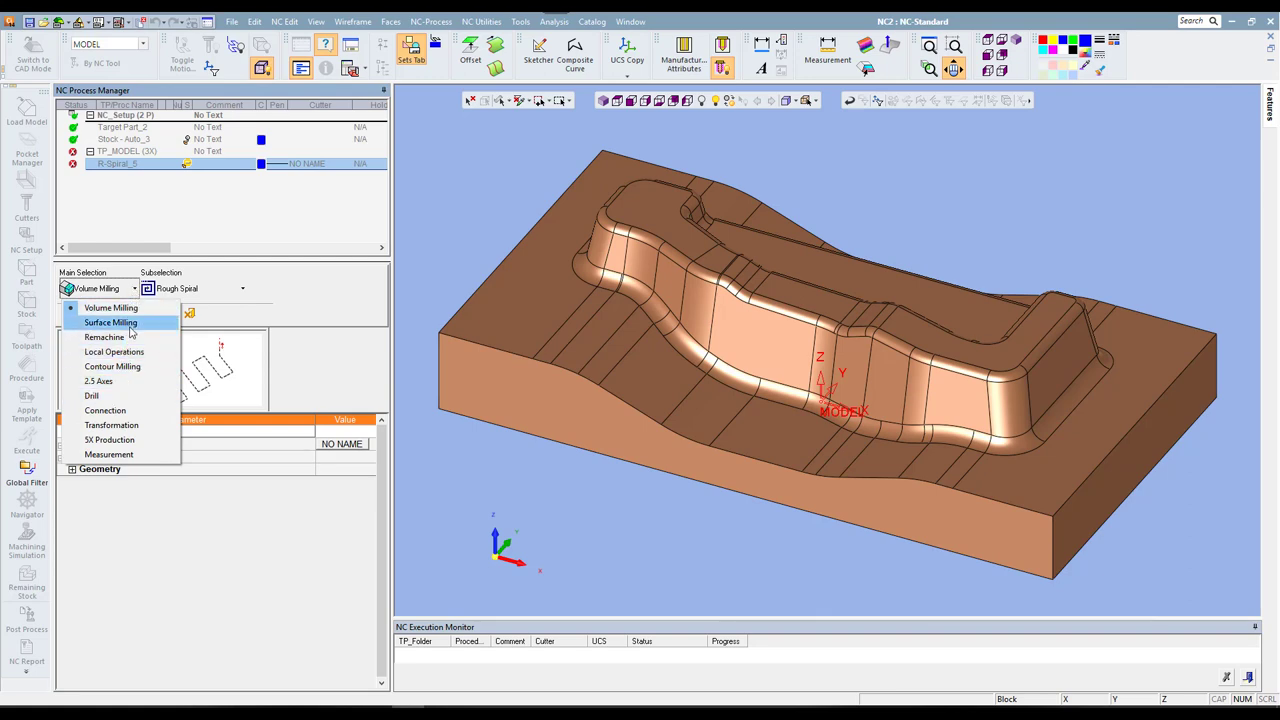
- Switch to Surface Milling and expand Motion Parameters, Clearance & UCS, Entry & End Points and Boundary Settings
click(132, 323)
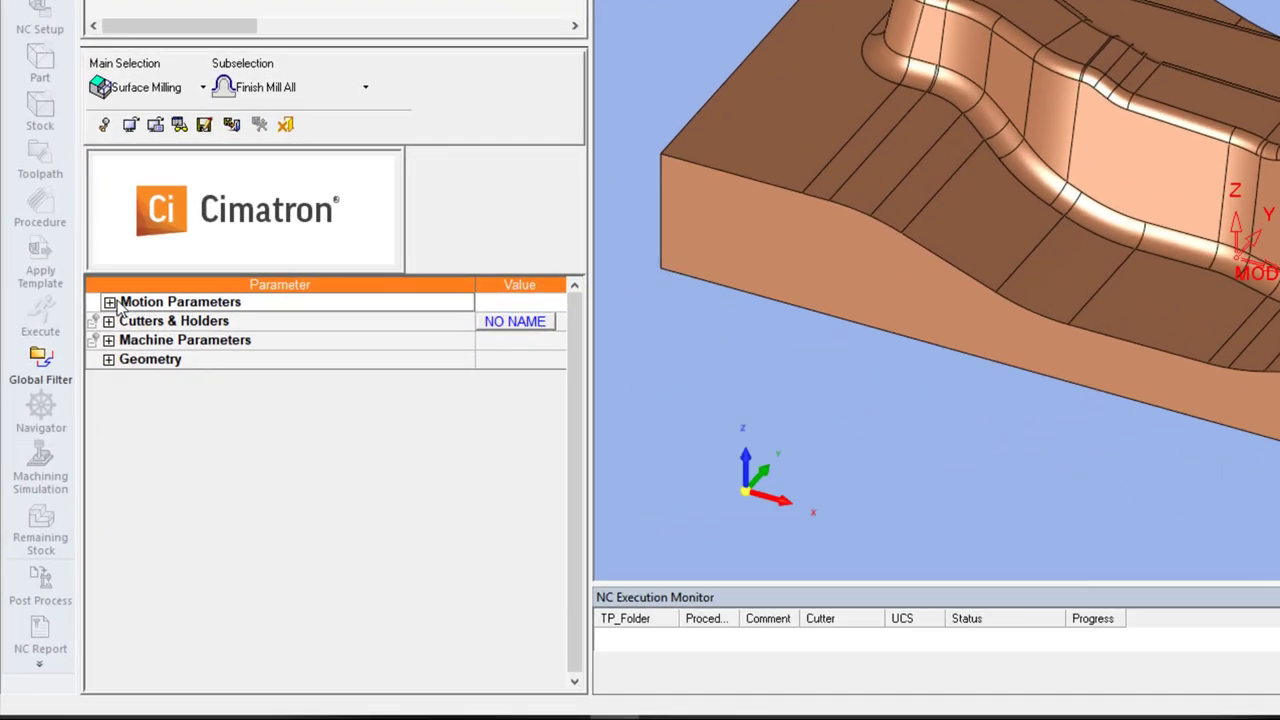
click(72, 431)
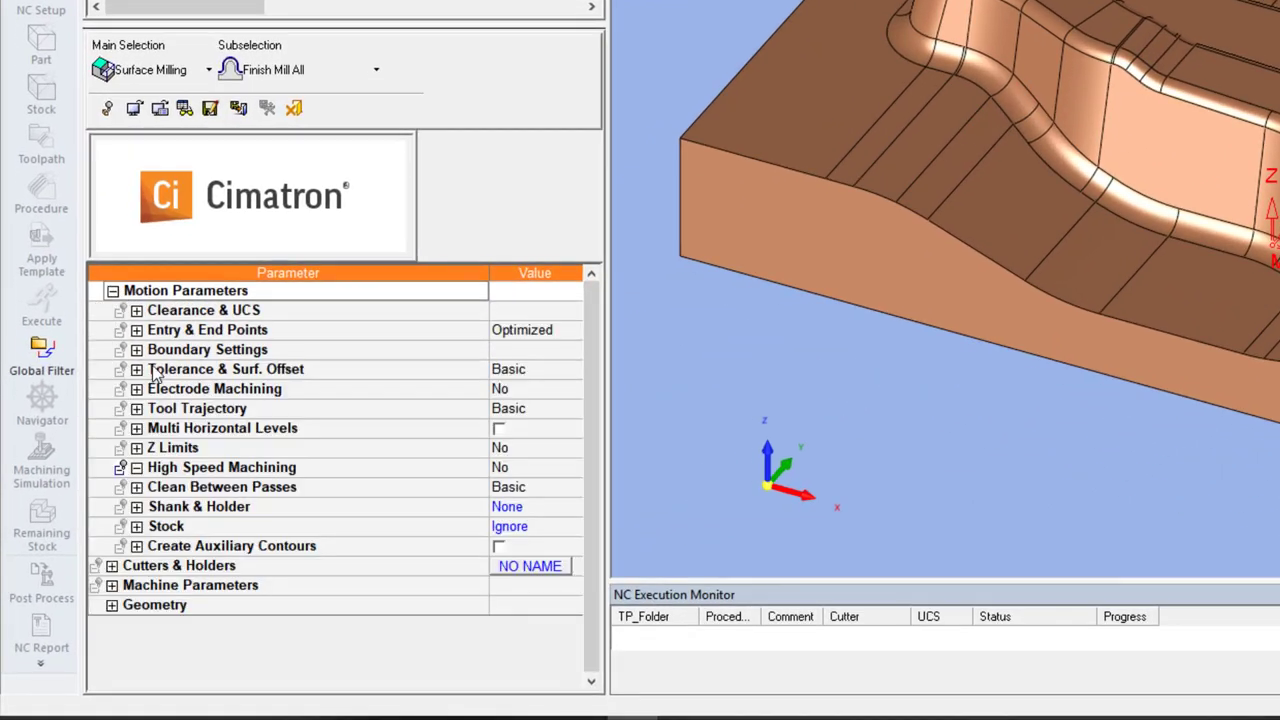
click(137, 310)
scroll(167, 445, down, 2)
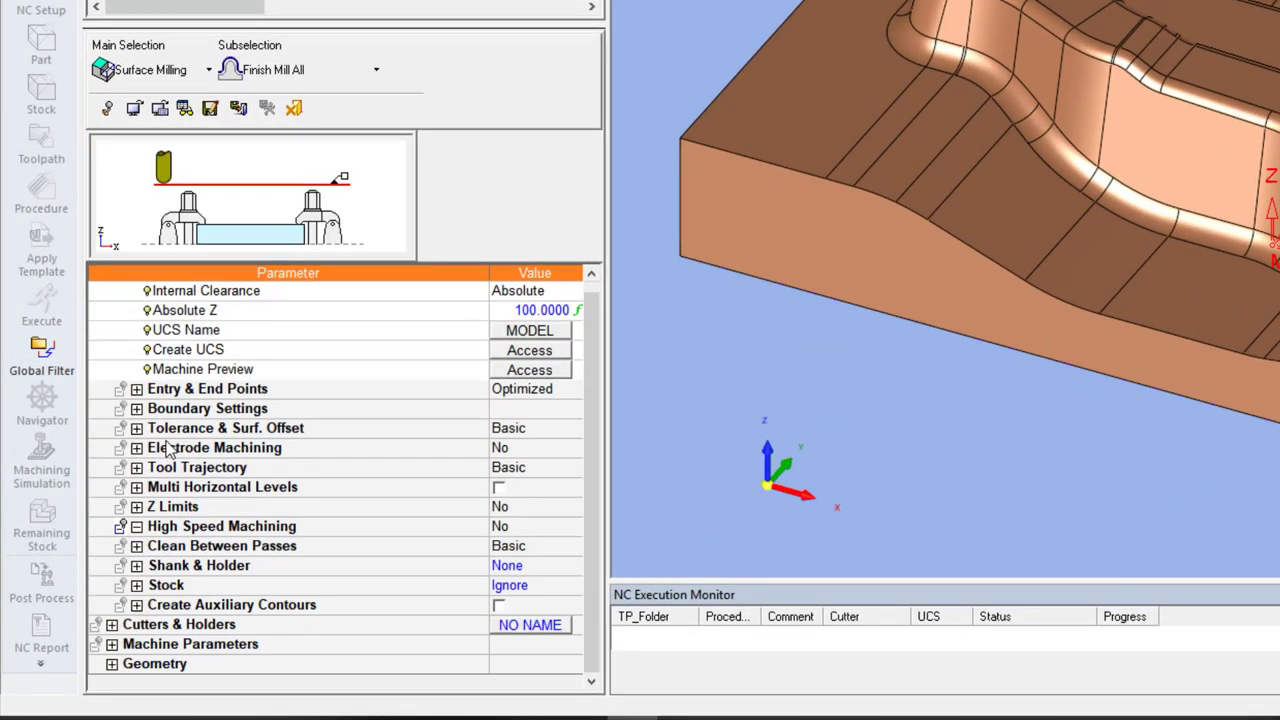
click(137, 388)
scroll(167, 453, down, 1)
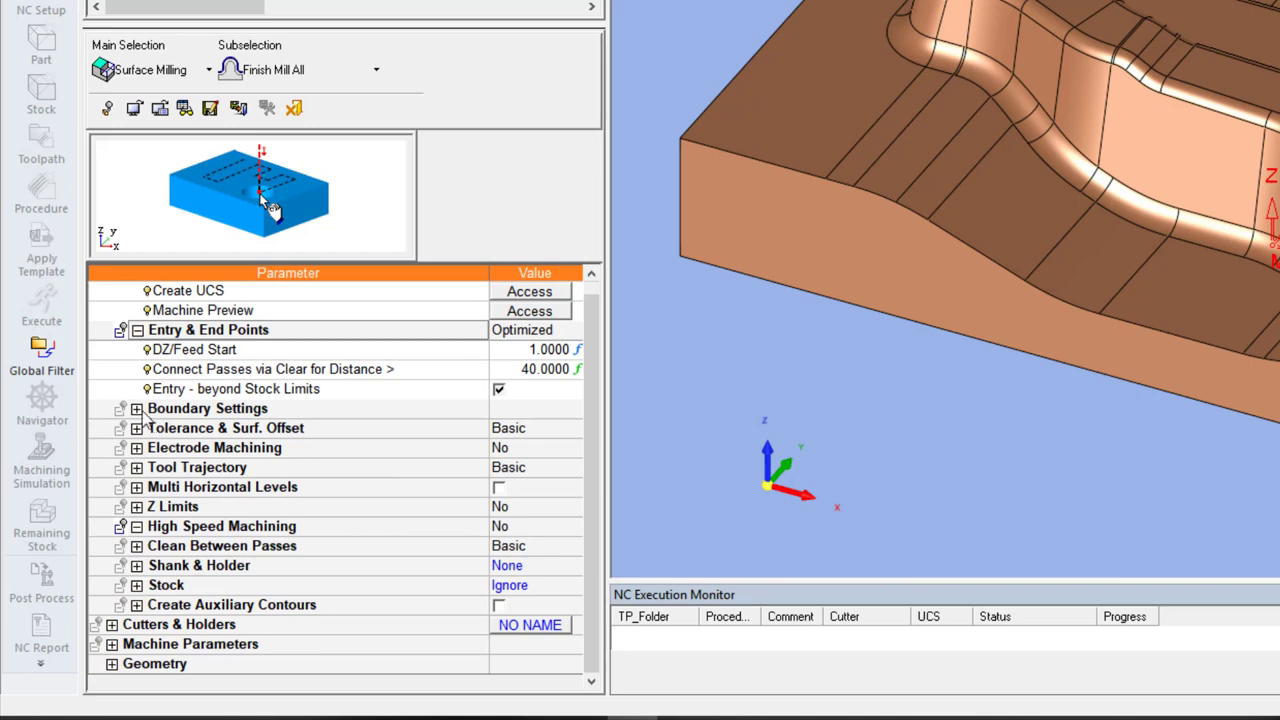
click(137, 408)
- Expand the Tolerance & Surf. Offset, Electrode Machining and Machine Parameters groups
scroll(140, 415, down, 1)
click(137, 428)
scroll(150, 465, down, 1)
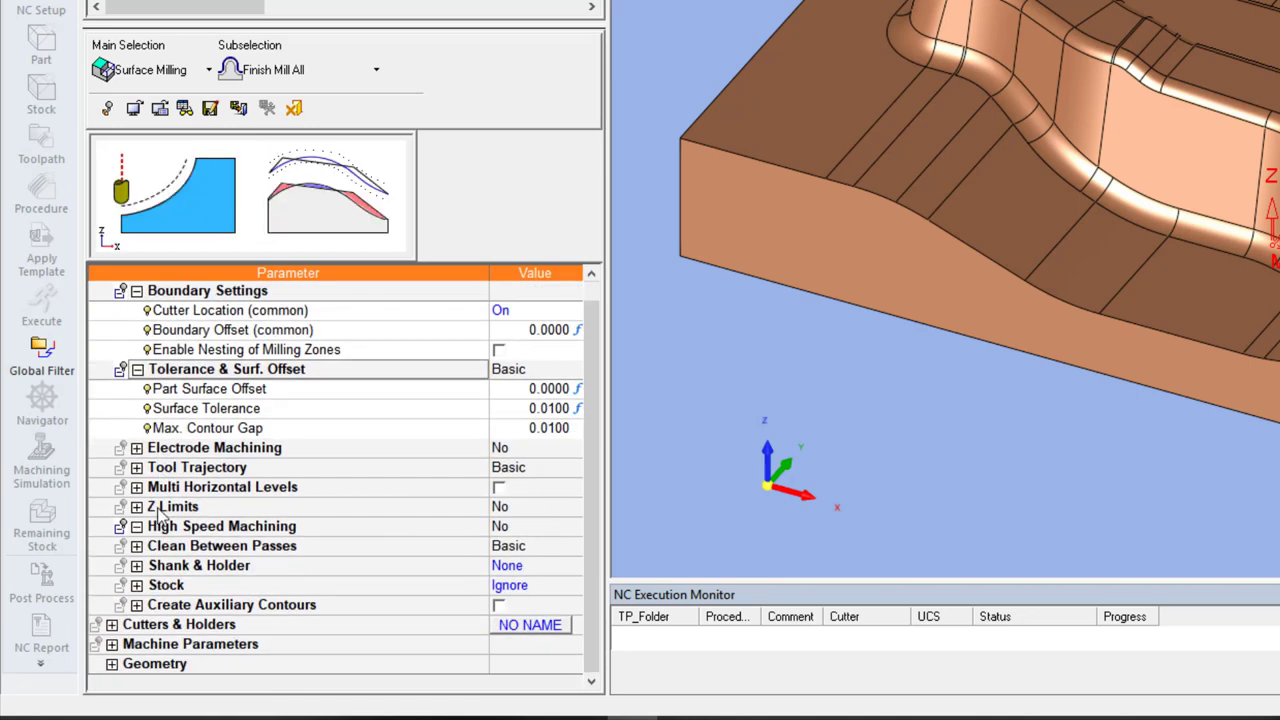
click(140, 448)
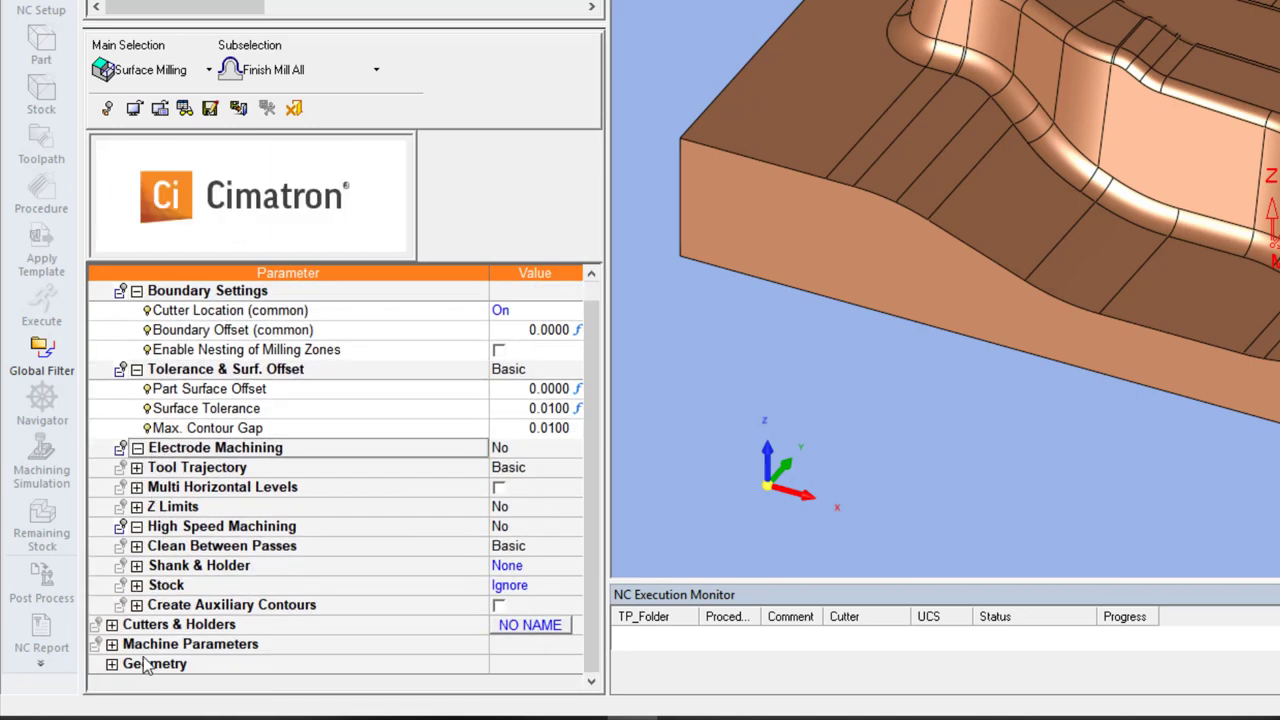
click(112, 644)
scroll(232, 476, down, 1)
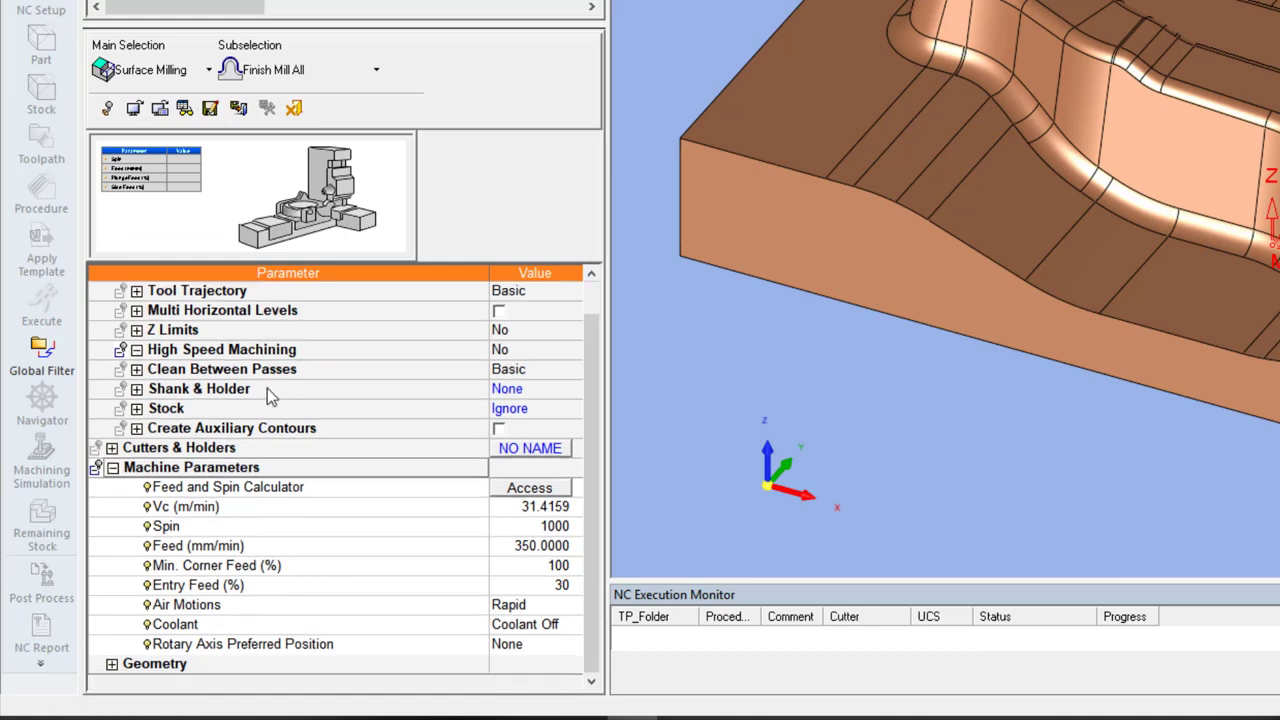
click(166, 72)
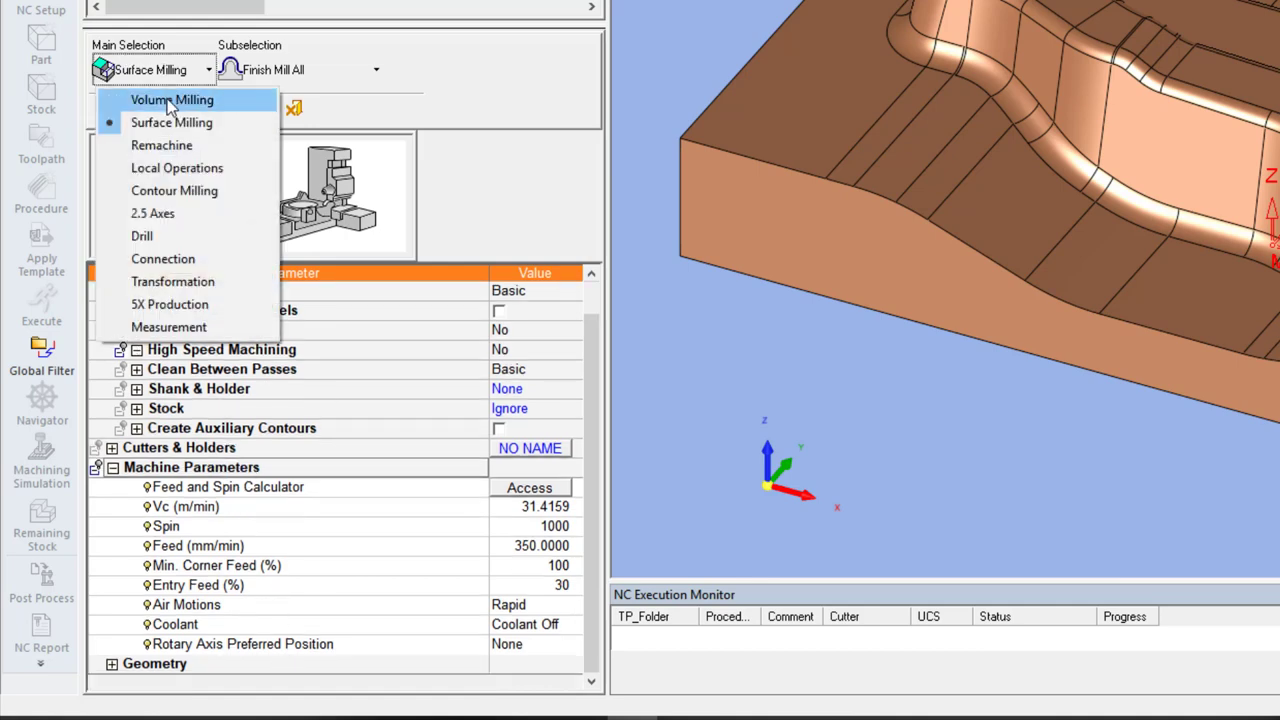
- Set Main Selection back to Volume Milling with Rough Spiral and review the expanded parameter list
click(171, 100)
scroll(215, 375, up, 2)
scroll(193, 362, up, 1)
scroll(195, 364, up, 2)
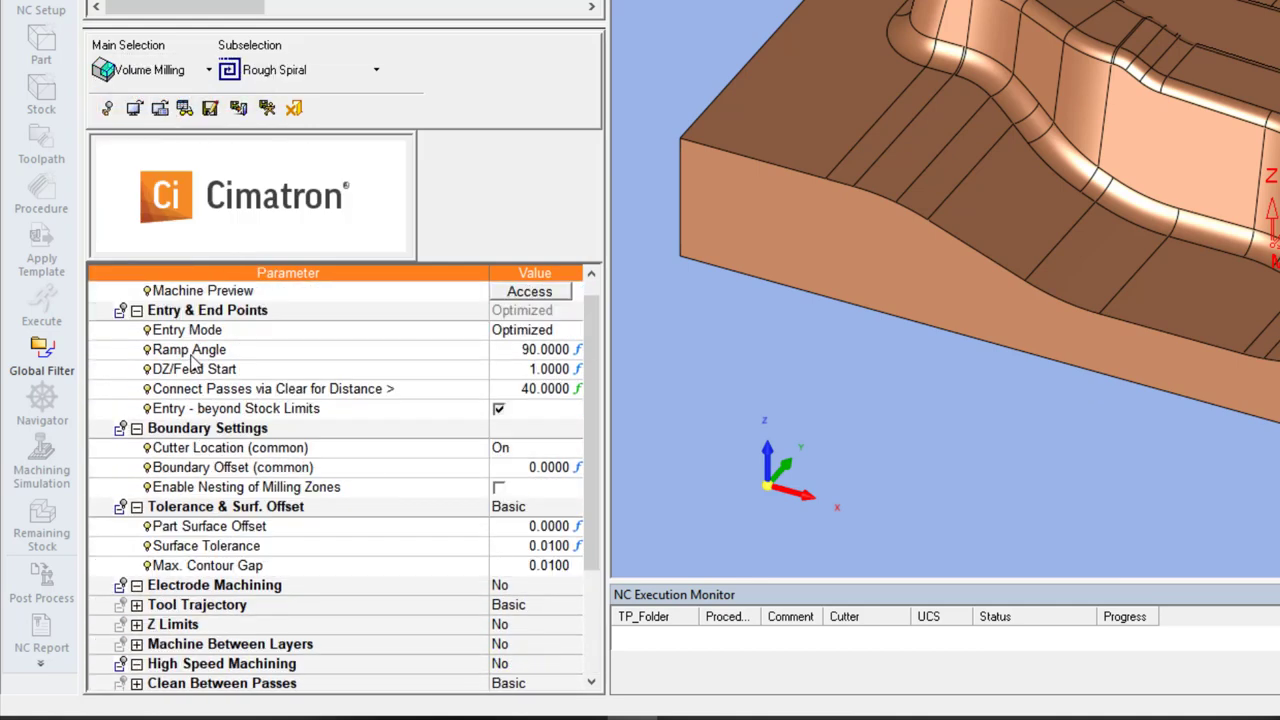
scroll(200, 370, up, 3)
scroll(205, 375, up, 1)
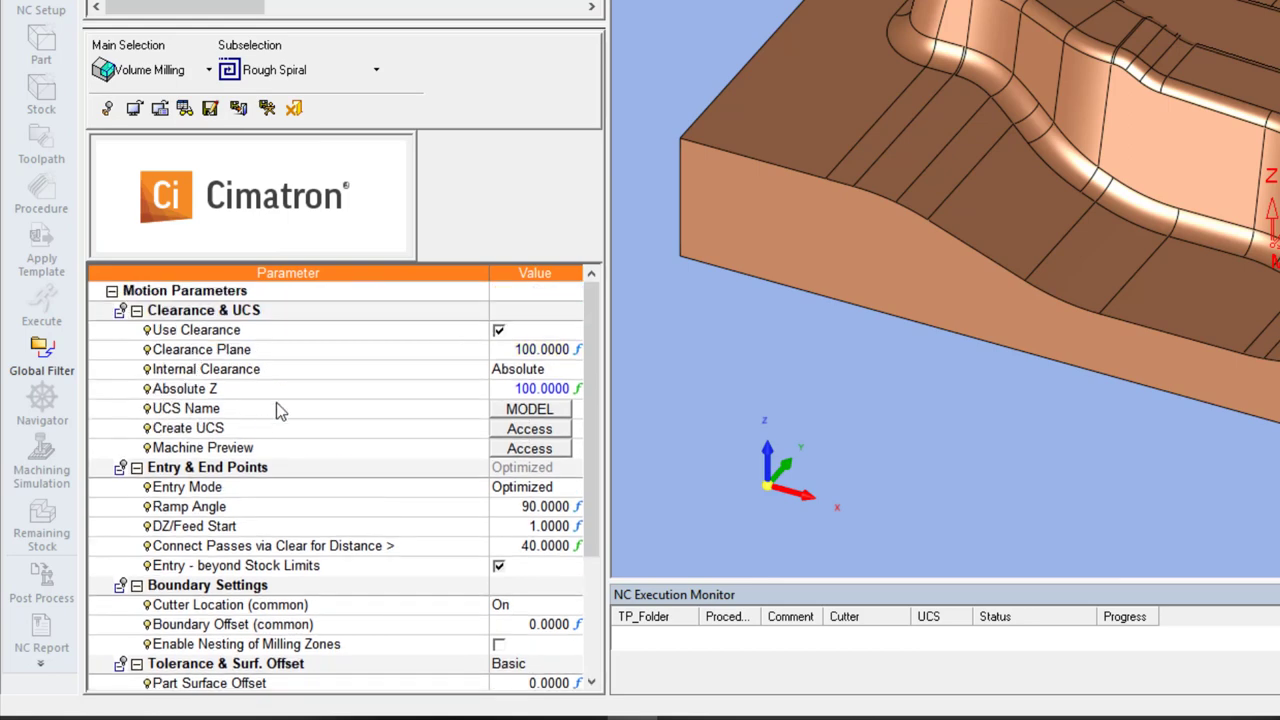
scroll(279, 404, down, 2)
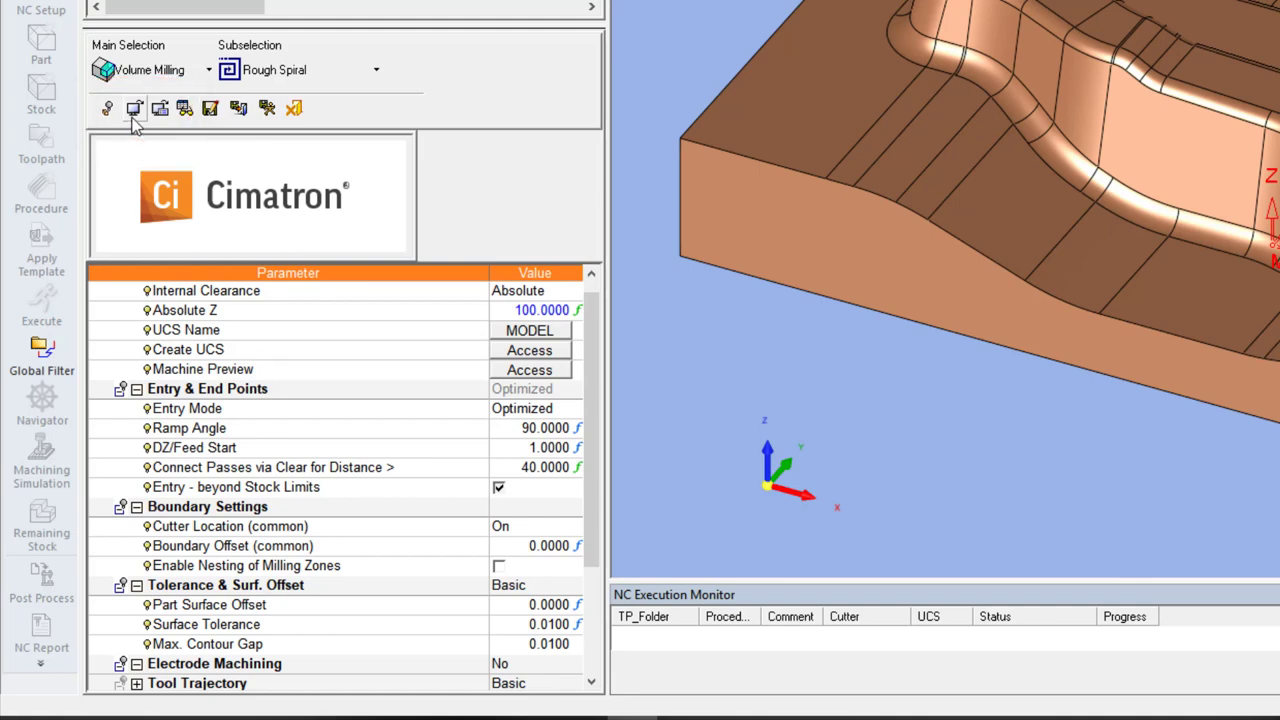
- Load the preferred look, leaving clearance Z 100, Climb cutting and fixed steps of 4 listed
click(133, 110)
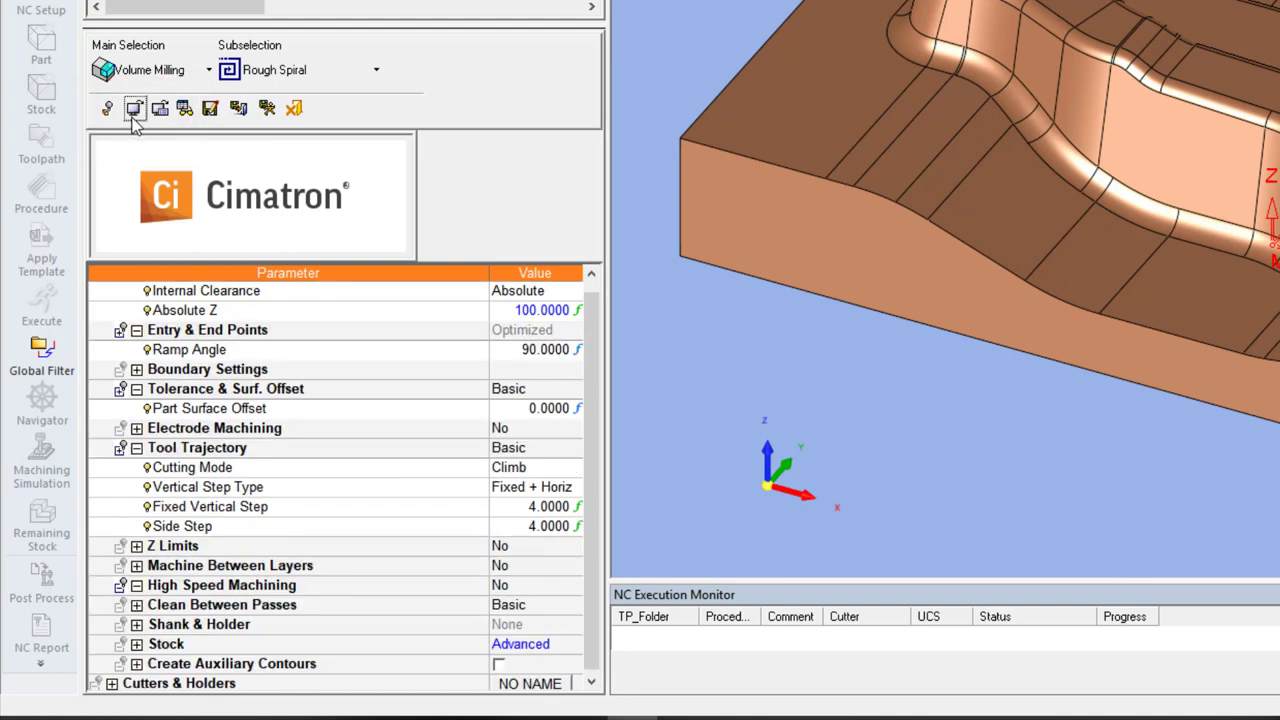
scroll(596, 405, up, 1)
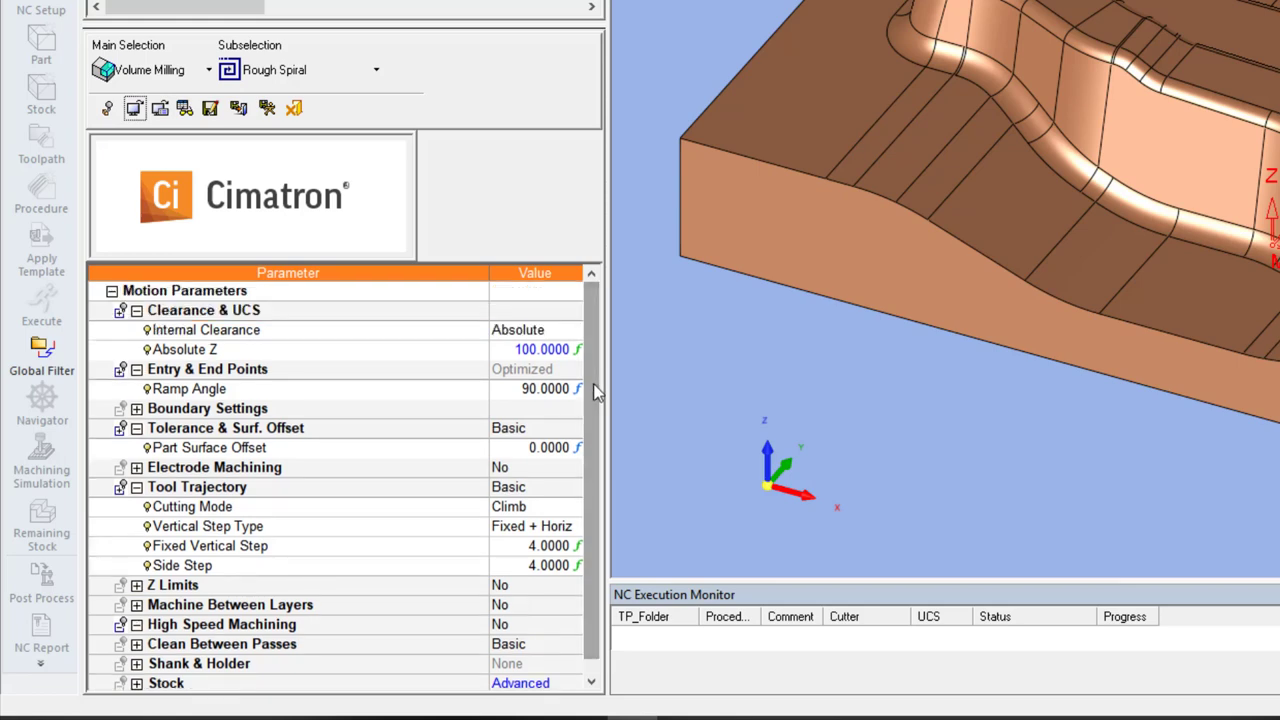
scroll(596, 393, down, 3)
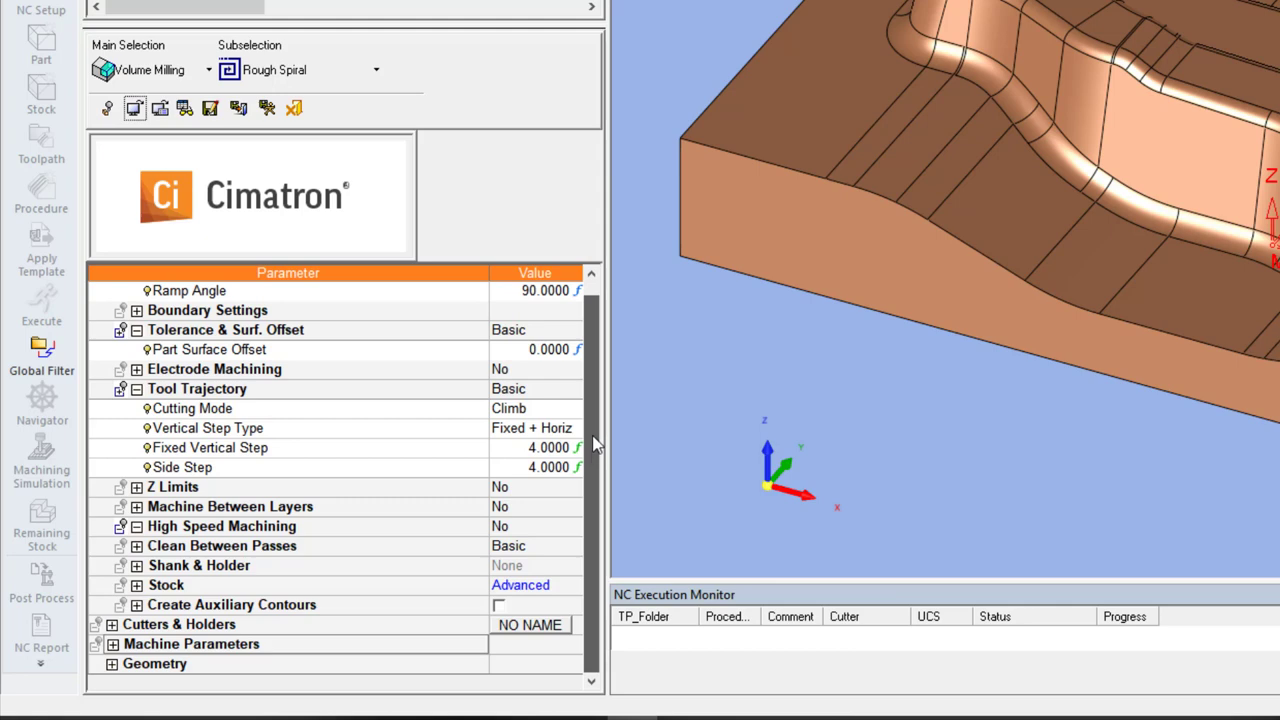
scroll(300, 450, up, 3)
click(120, 312)
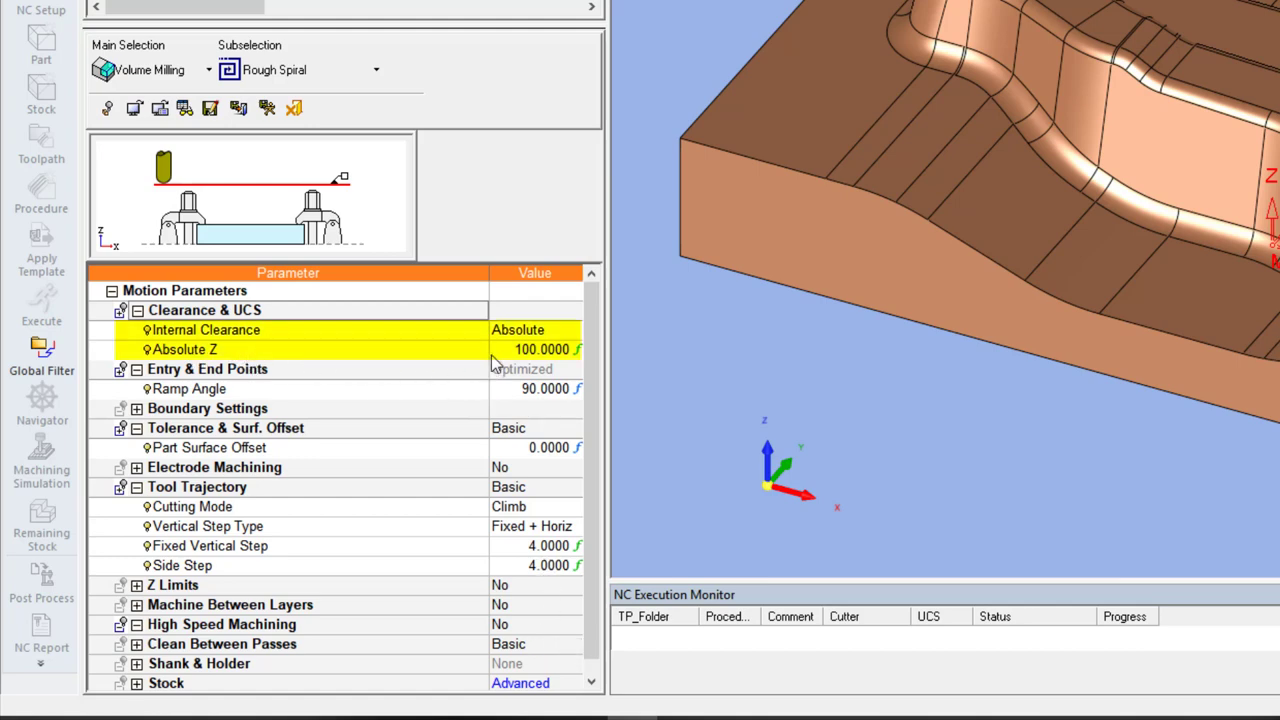
click(418, 331)
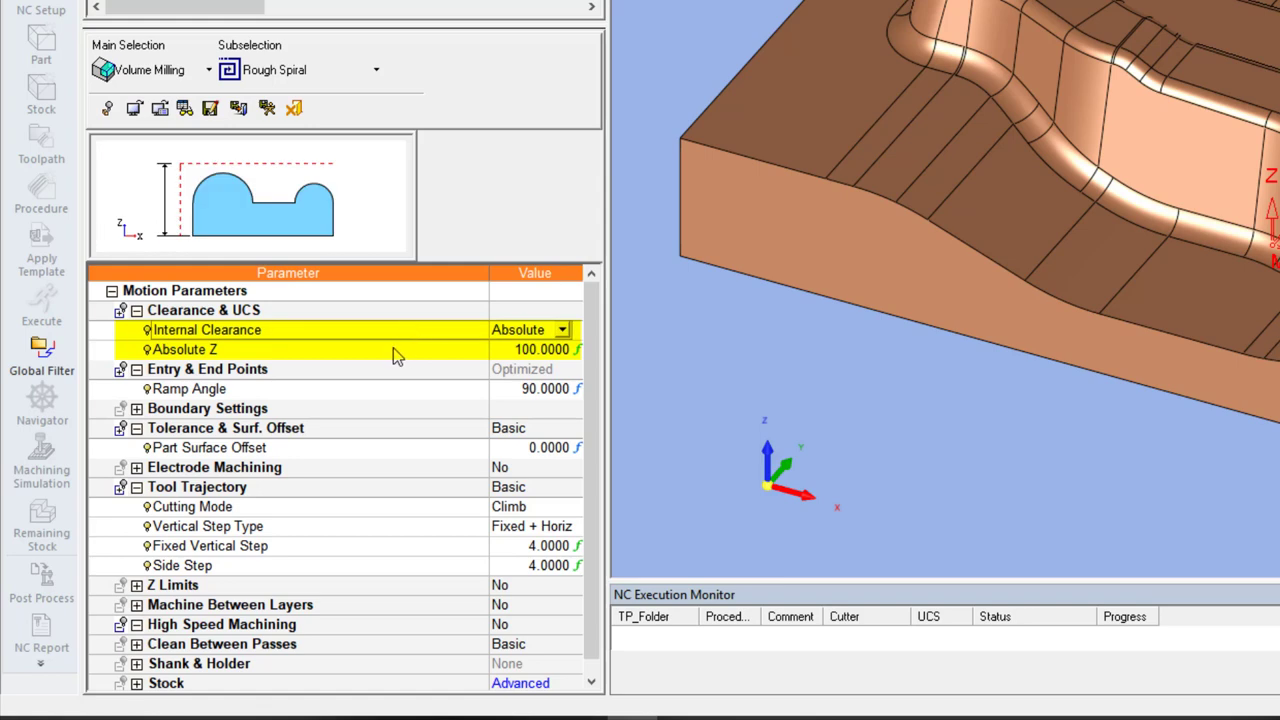
click(396, 355)
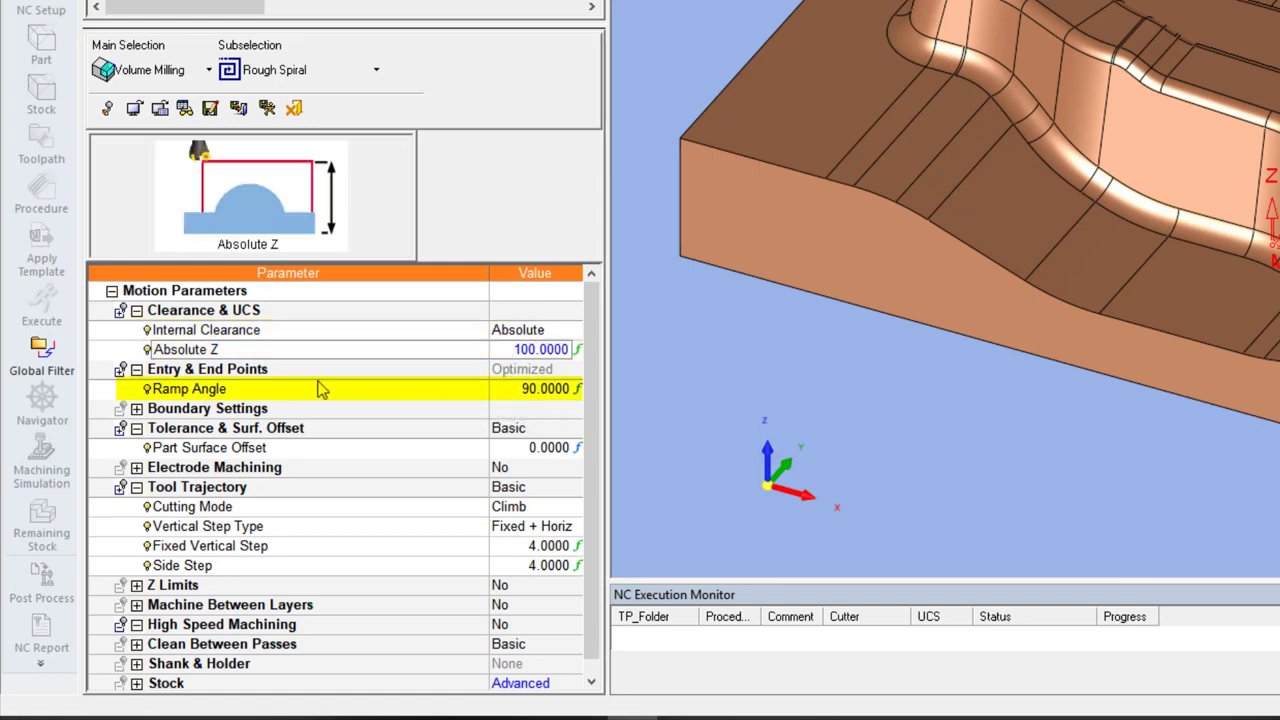
click(273, 387)
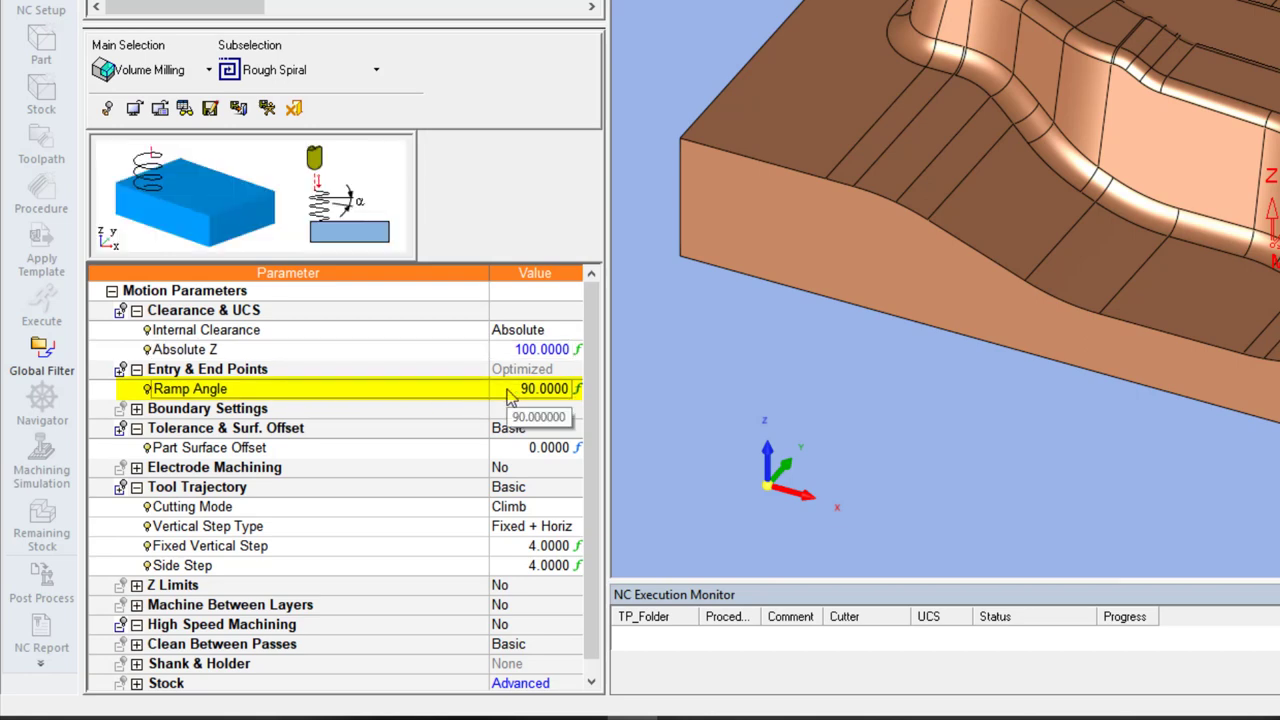
click(508, 395)
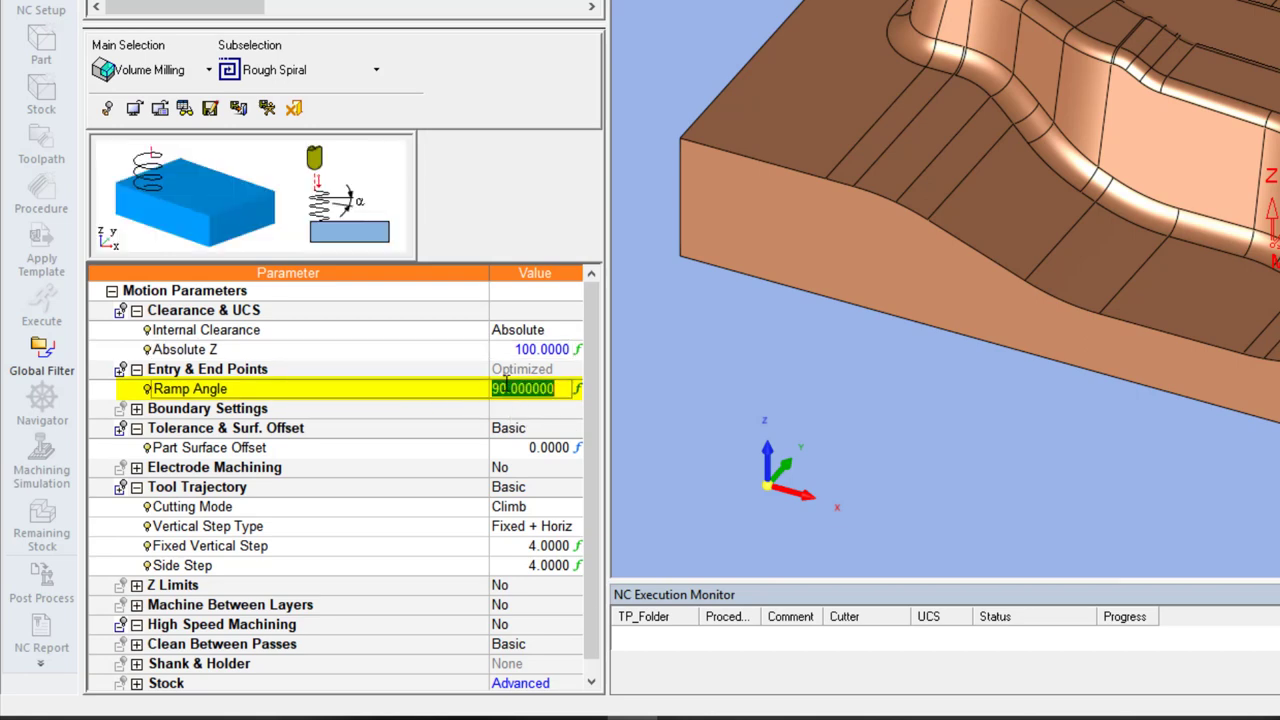
click(337, 451)
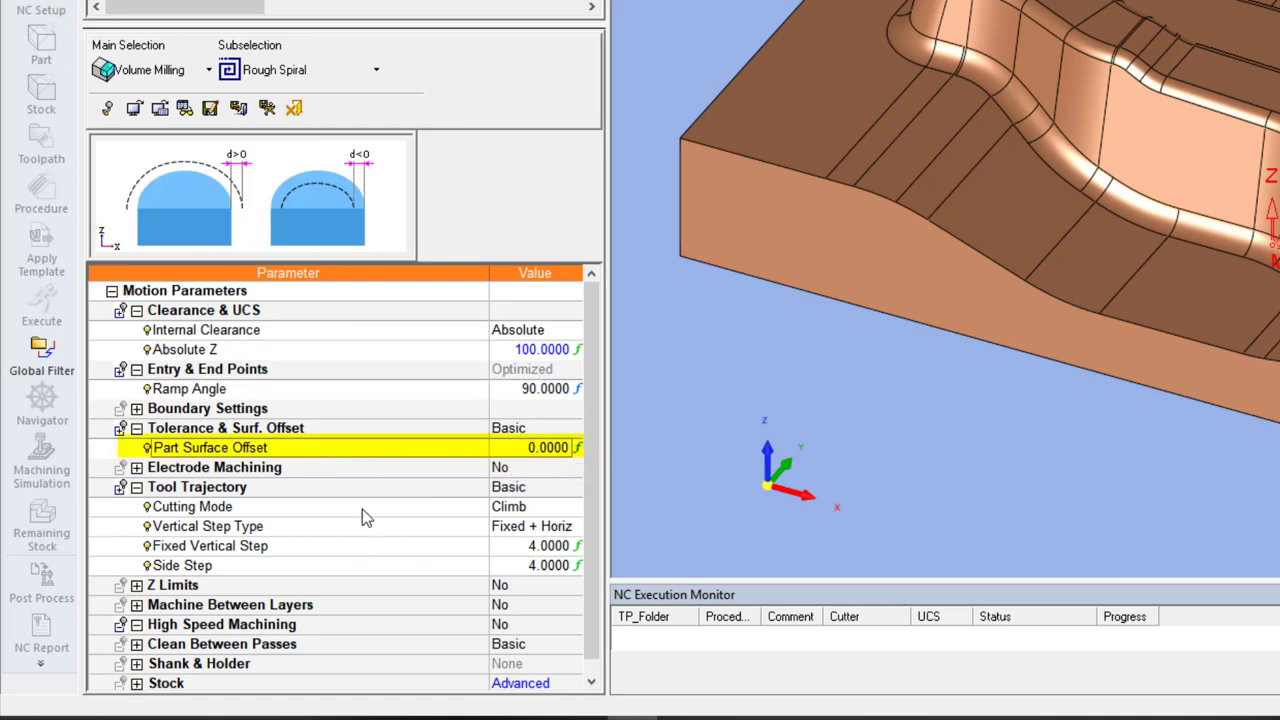
click(360, 546)
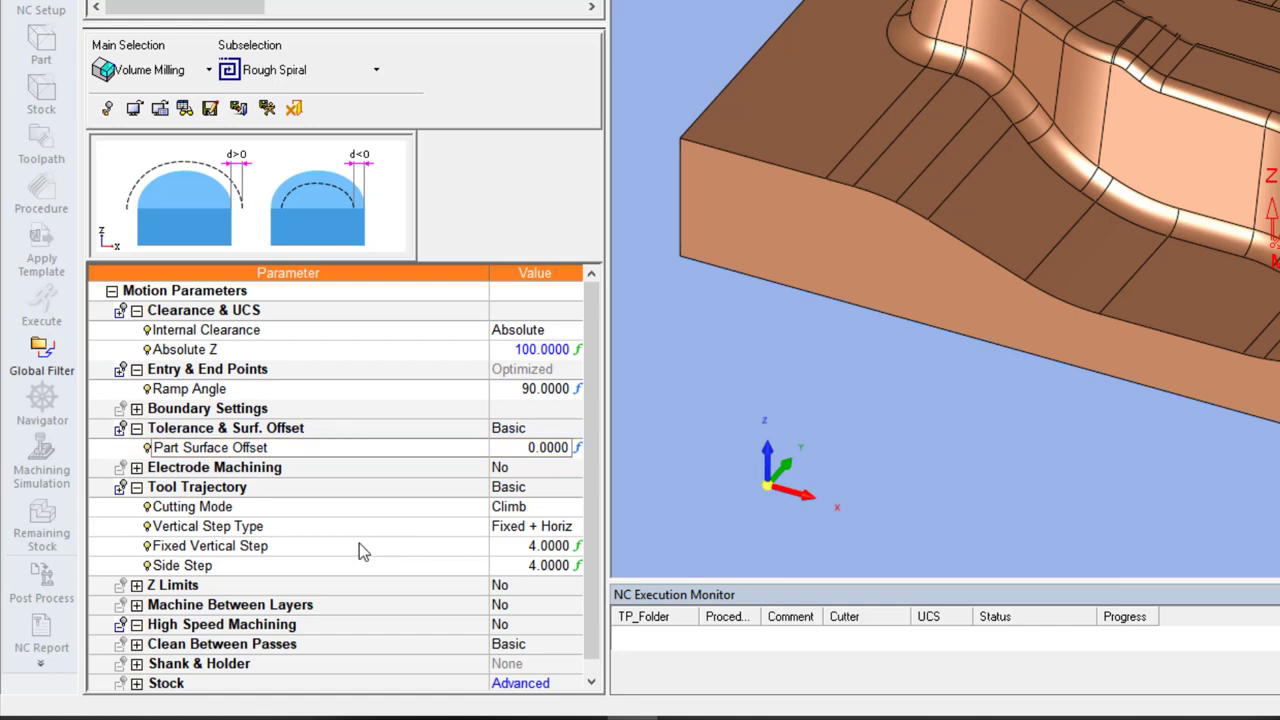
click(295, 566)
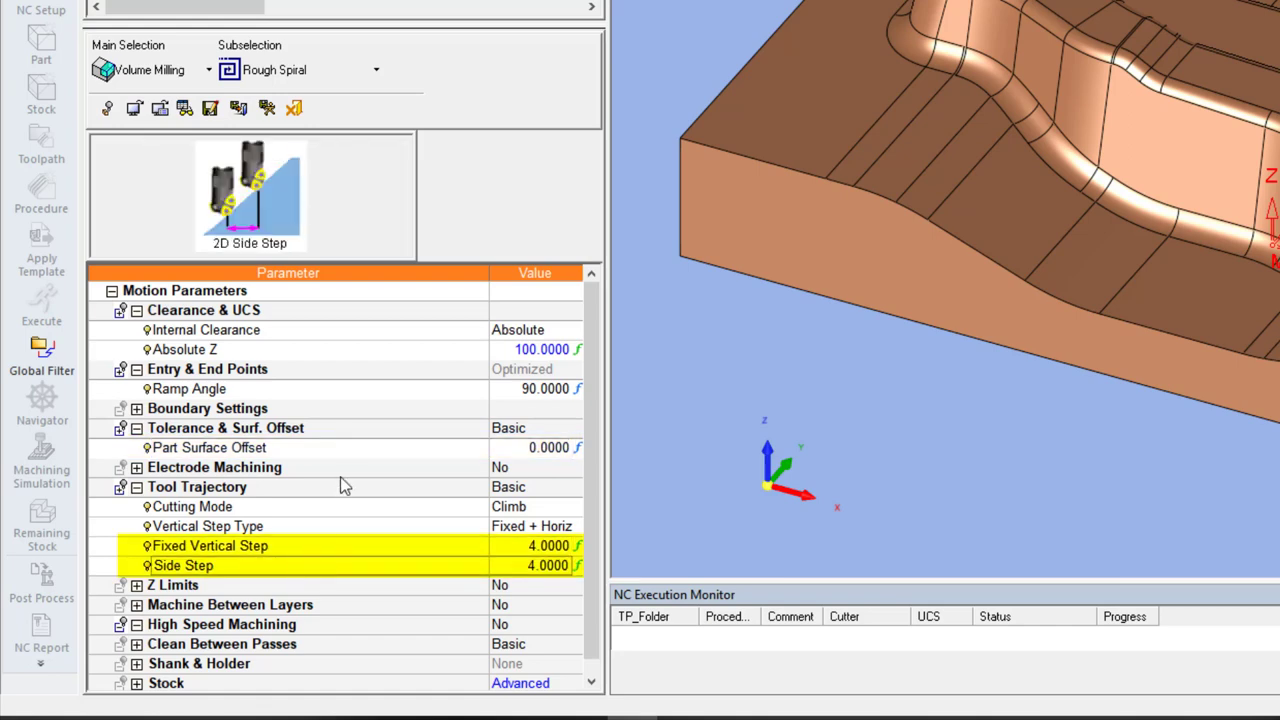
scroll(349, 479, down, 2)
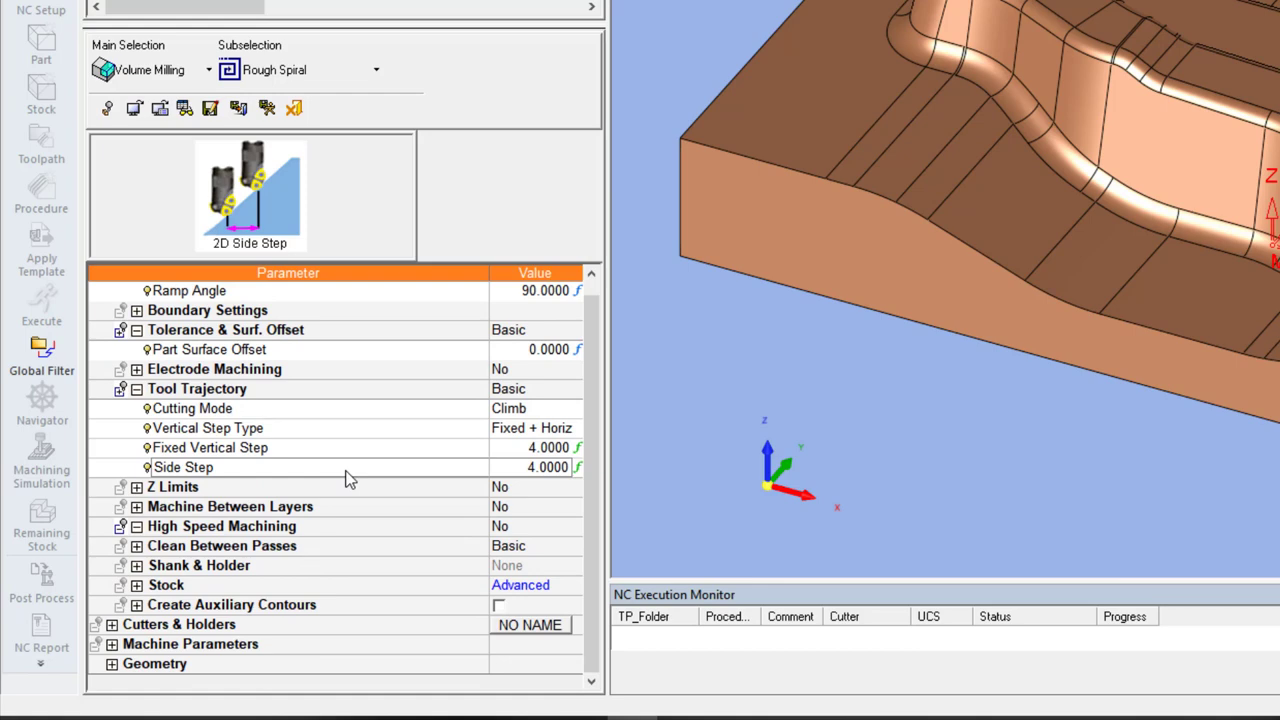
scroll(349, 479, up, 2)
scroll(349, 479, up, 1)
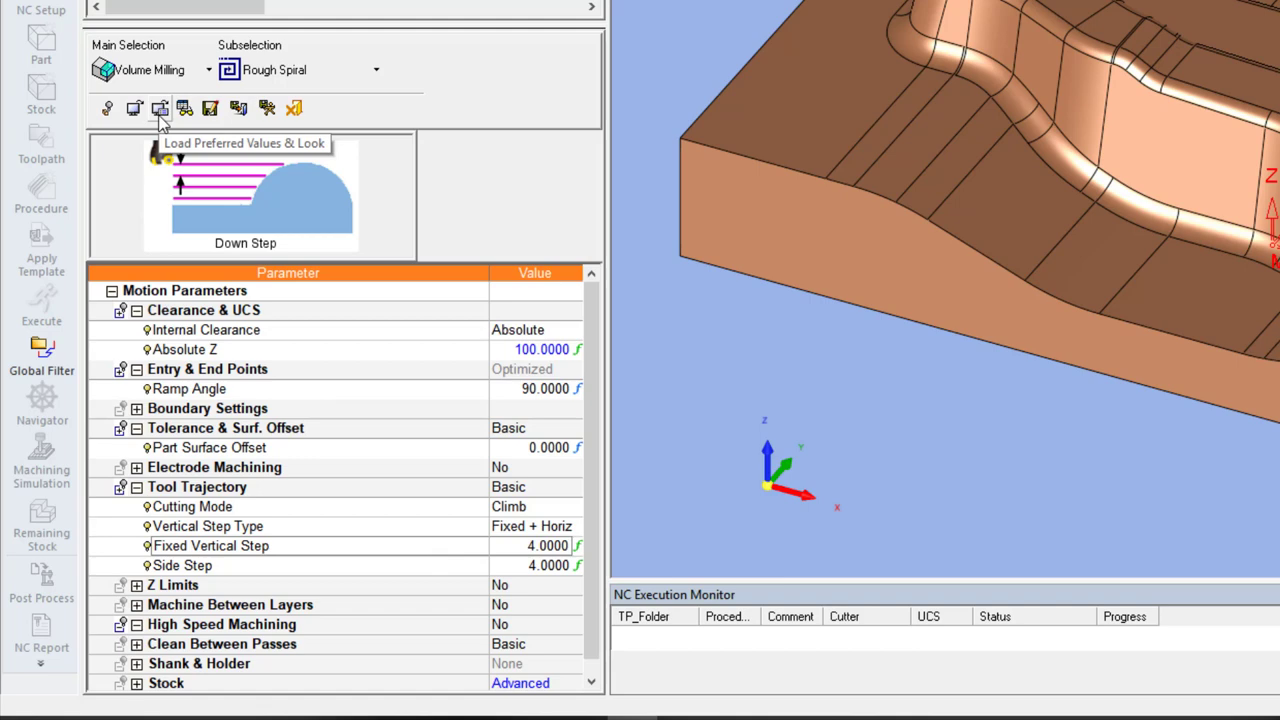
- Reset to preferred values: Optimized clearance, Additional Safety Z 10, Part Surface Offset 0.2
click(159, 110)
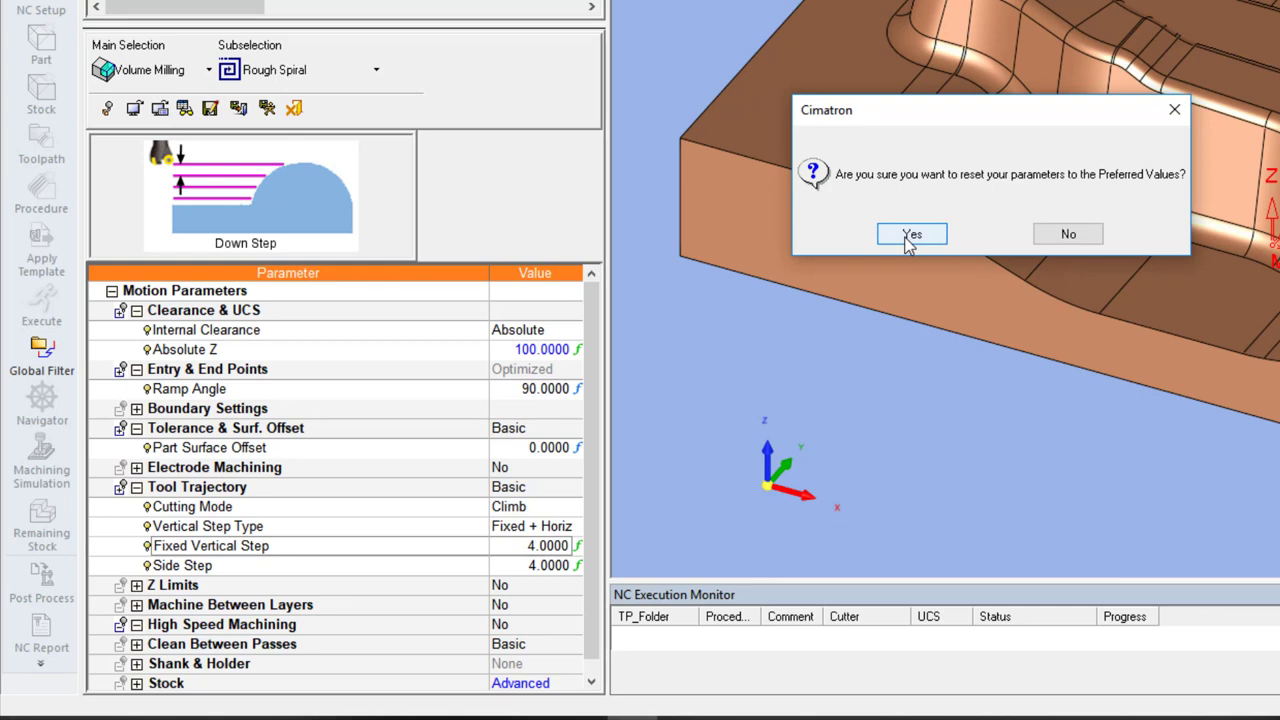
click(908, 240)
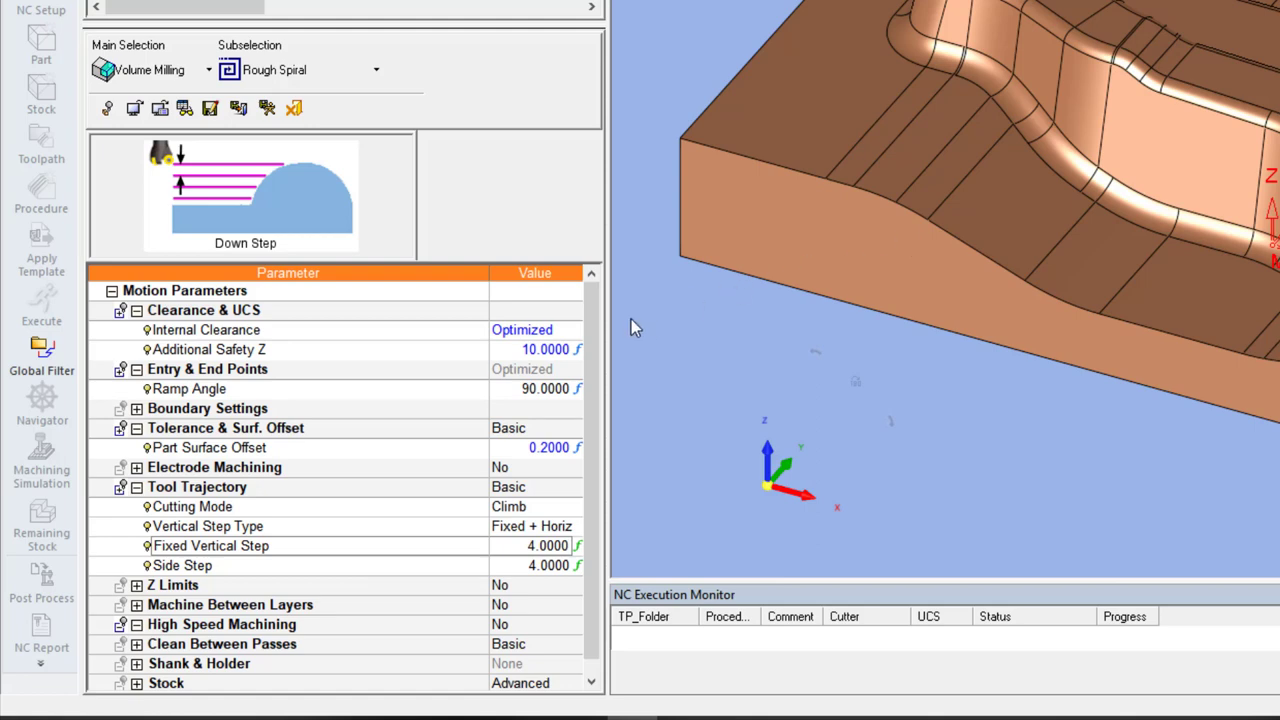
click(307, 352)
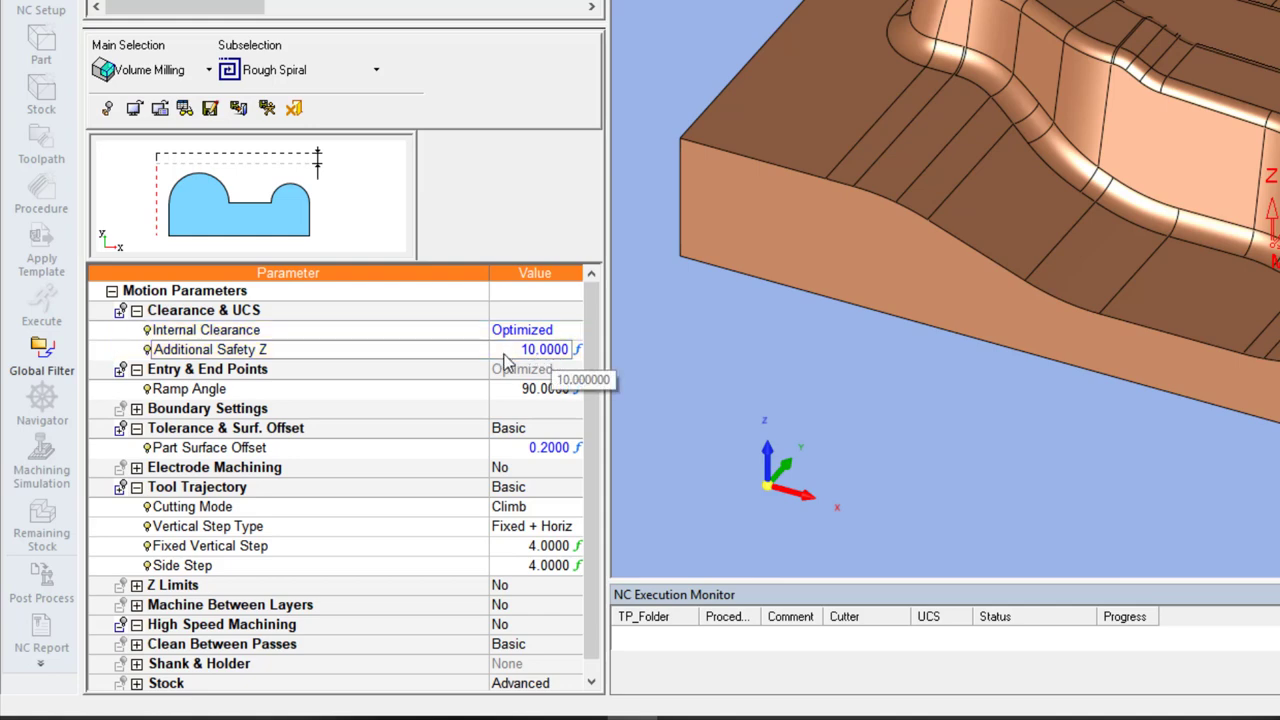
click(383, 453)
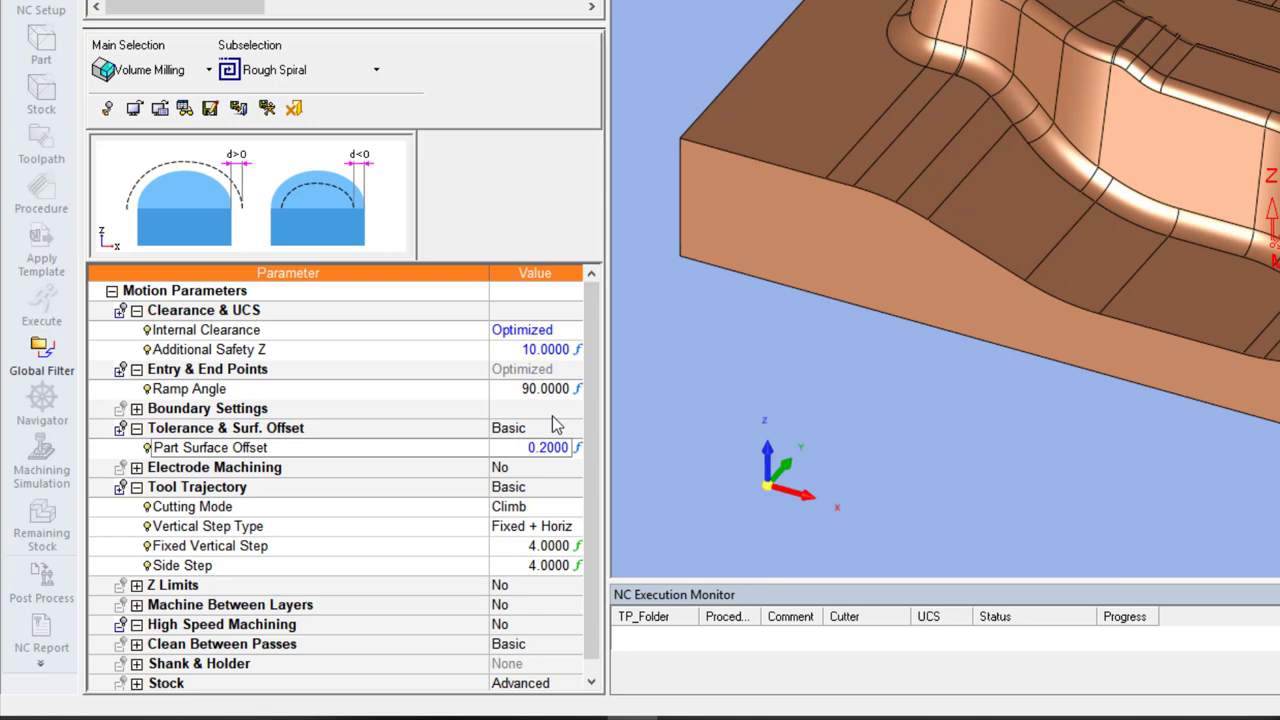
- Set the Rough Spiral Ramp Angle to 2
click(396, 544)
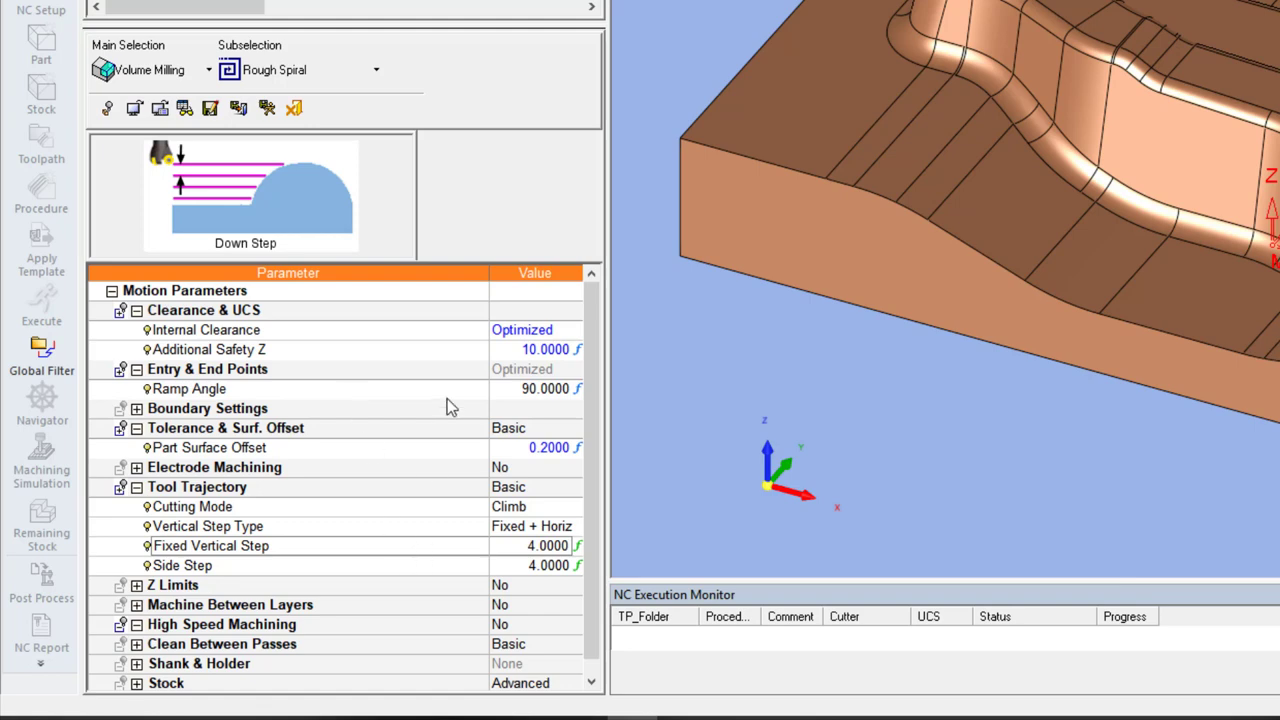
click(507, 392)
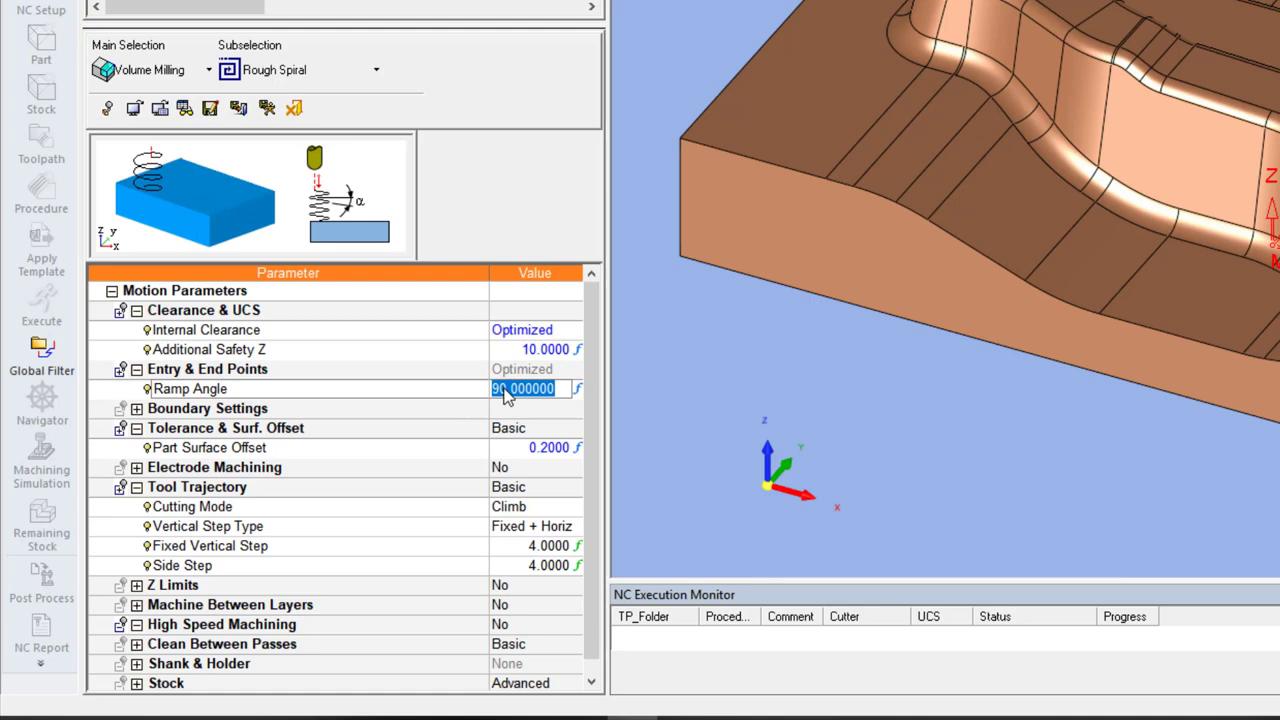
text(2)
key(Return)
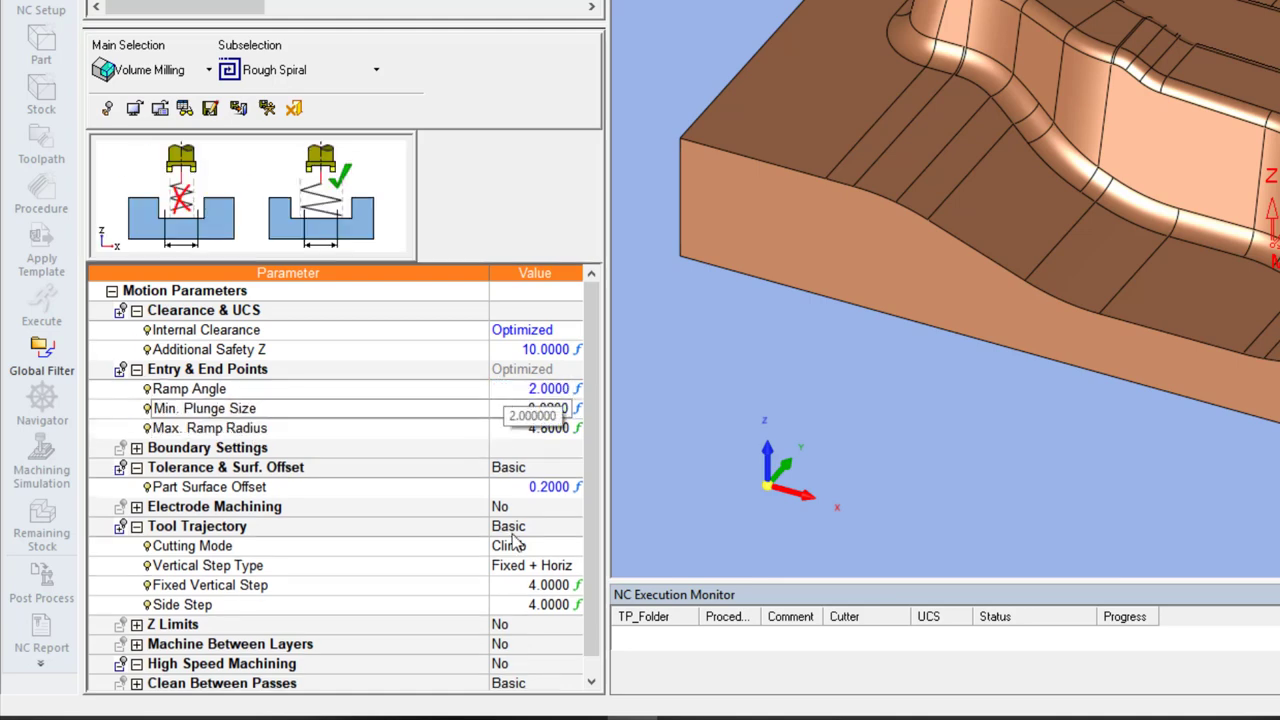
- Set the Fixed Vertical Step to 1
click(499, 586)
text(1)
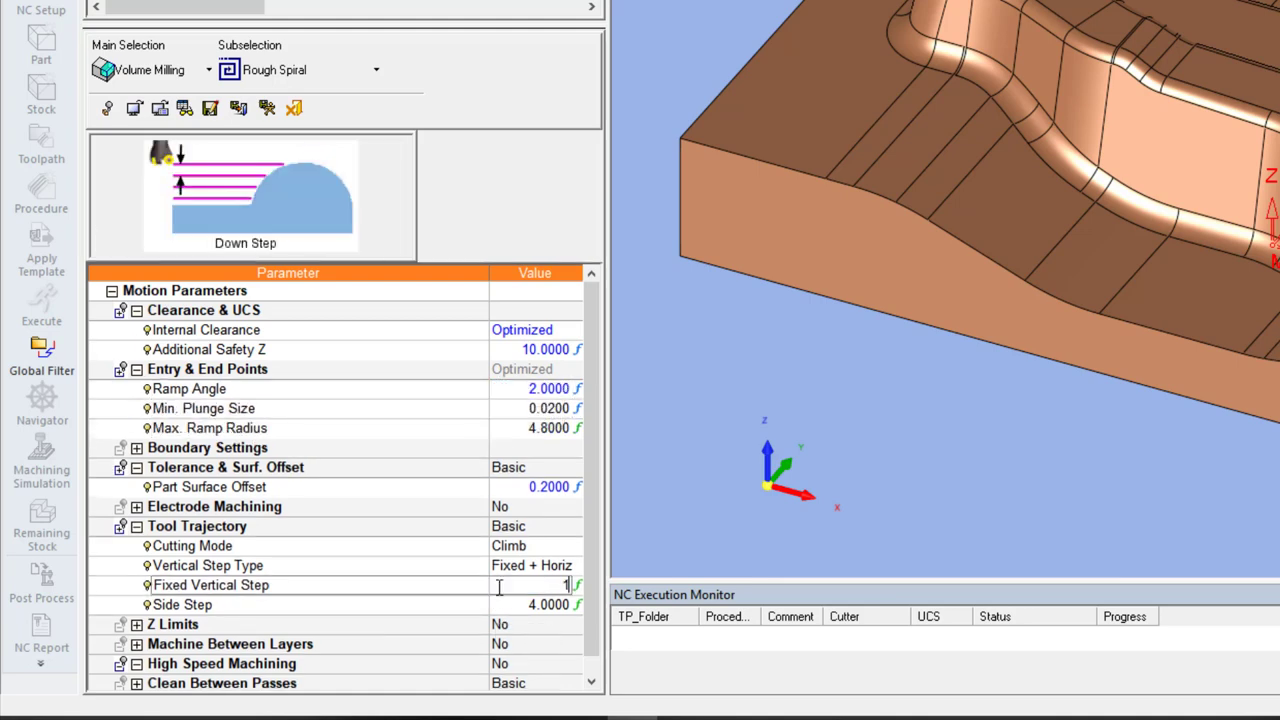
key(Return)
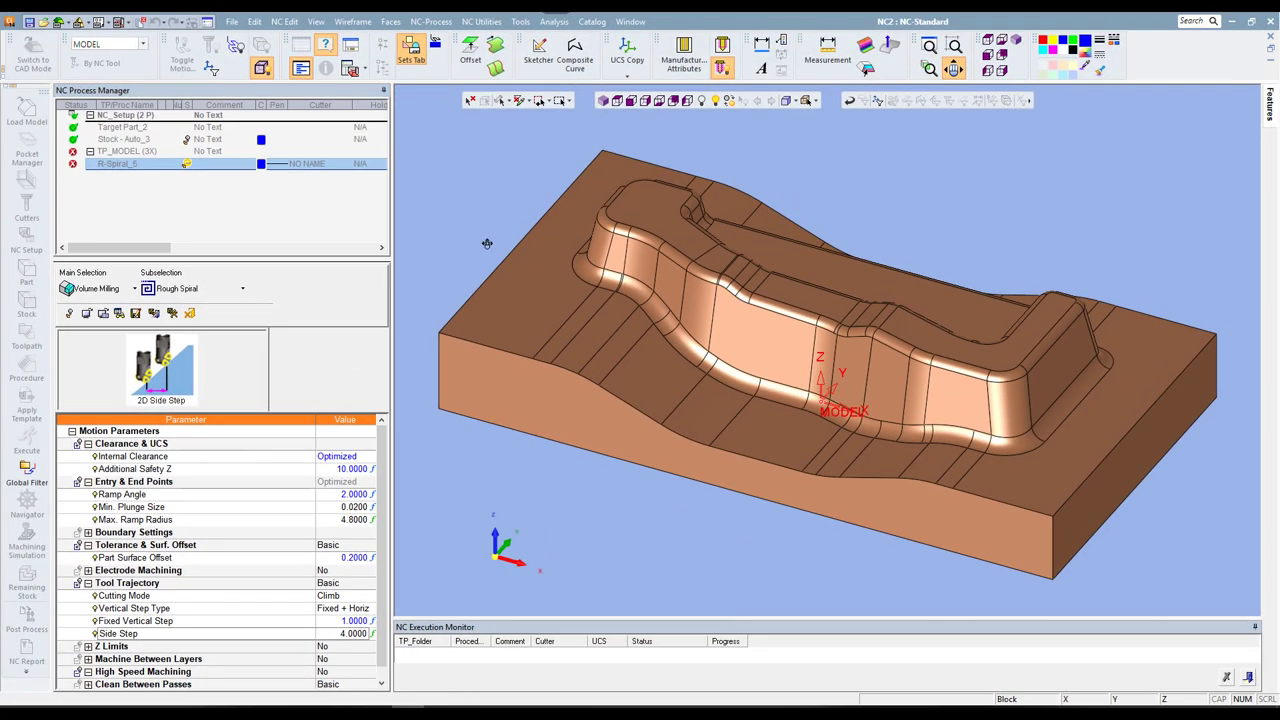
- Save R-Spiral_5 and calculate its roughing toolpath
right_click(479, 236)
click(507, 274)
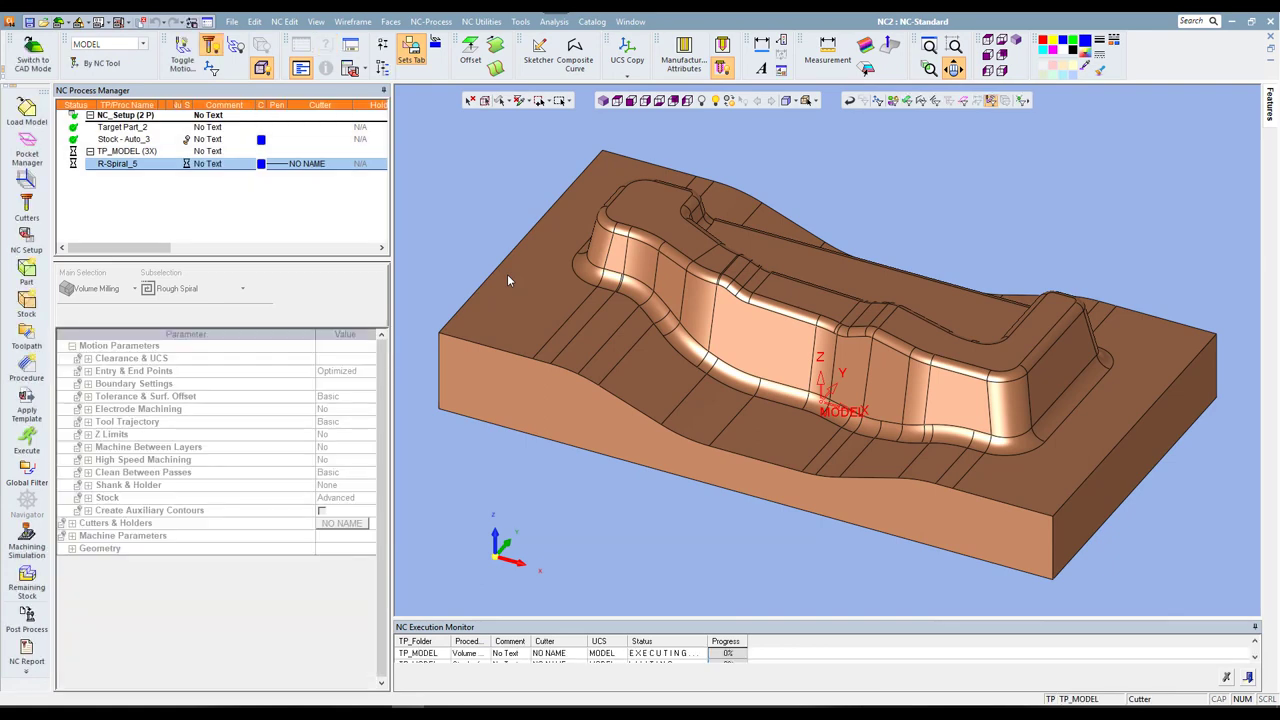
double_click(120, 164)
right_click(460, 200)
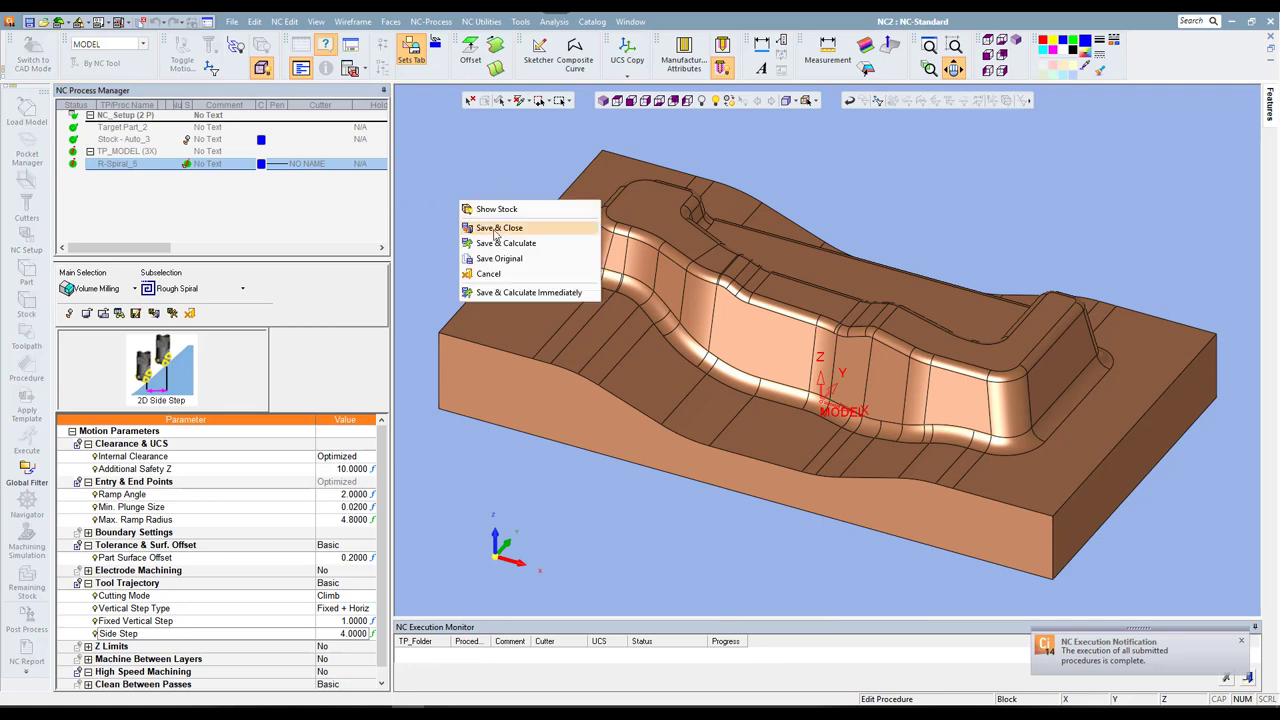
click(503, 293)
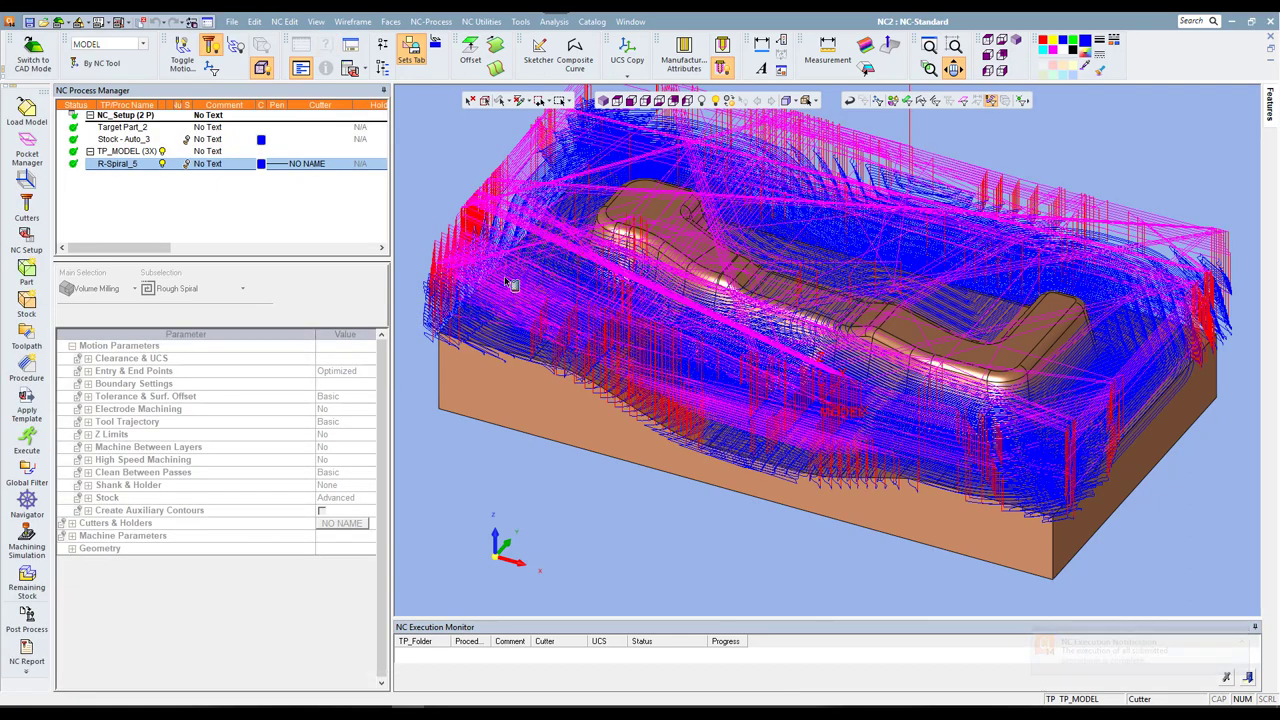
- Check the toolpath from the side, hide it, and reopen R-Spiral_5 for editing
middle_drag(514, 273, 550, 282)
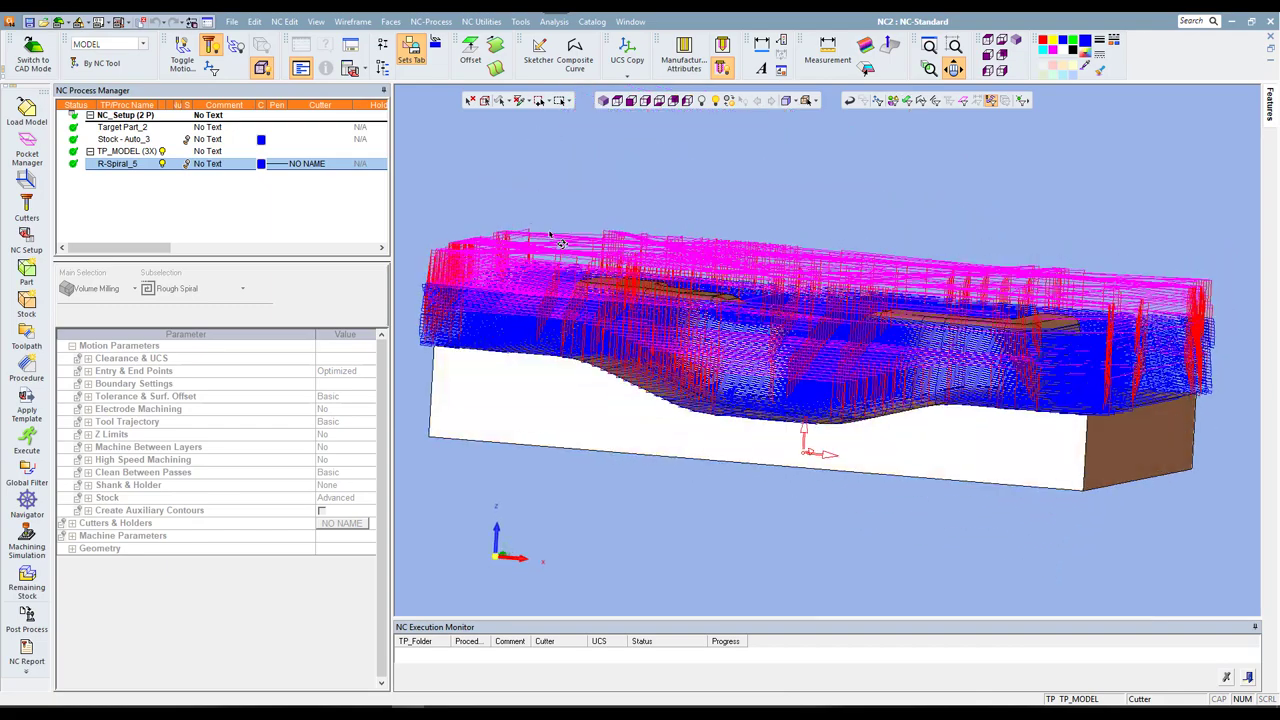
click(152, 166)
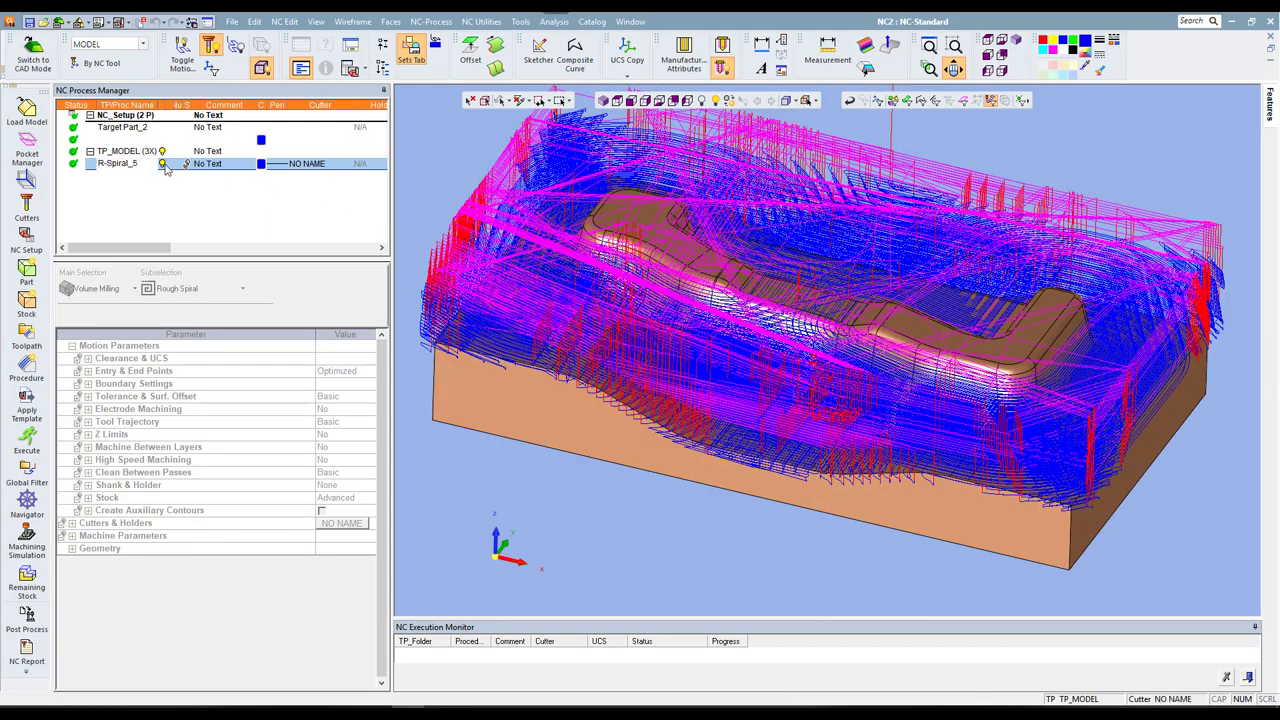
double_click(122, 165)
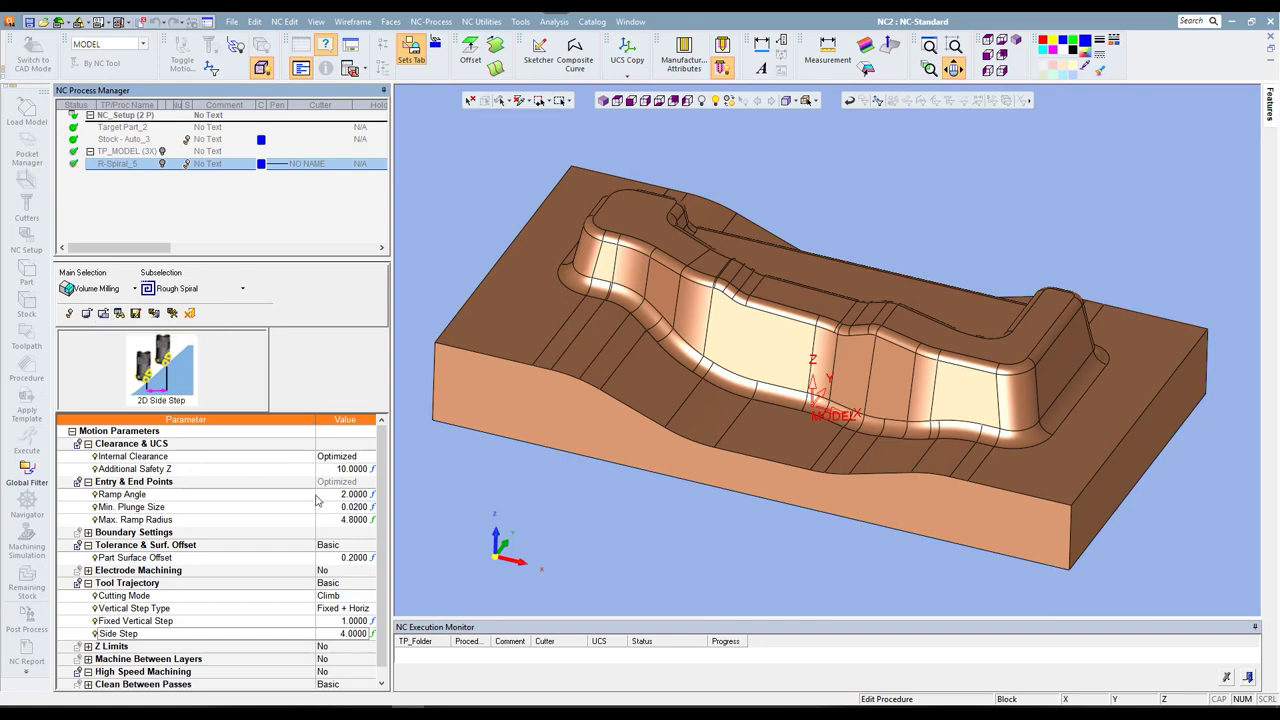
- Keep Fixed Vertical Step at 1 and change Additional Safety Z to 5
click(327, 622)
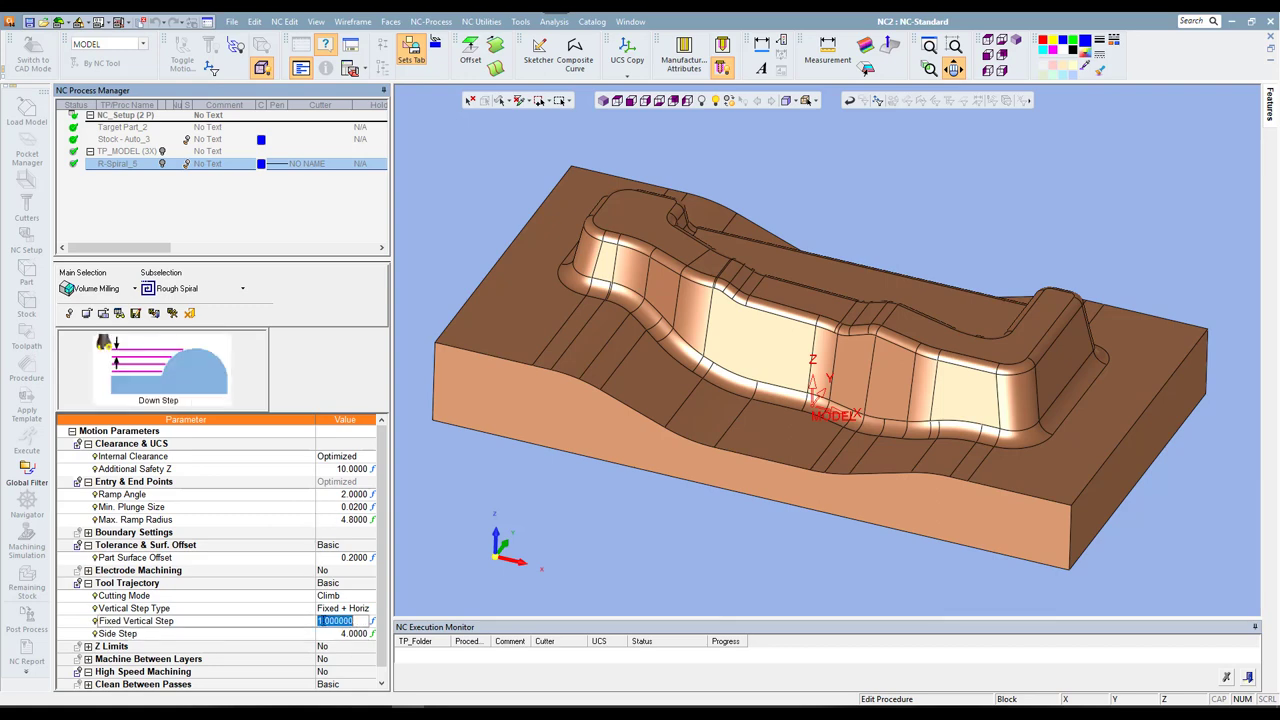
text(0)
key(Return)
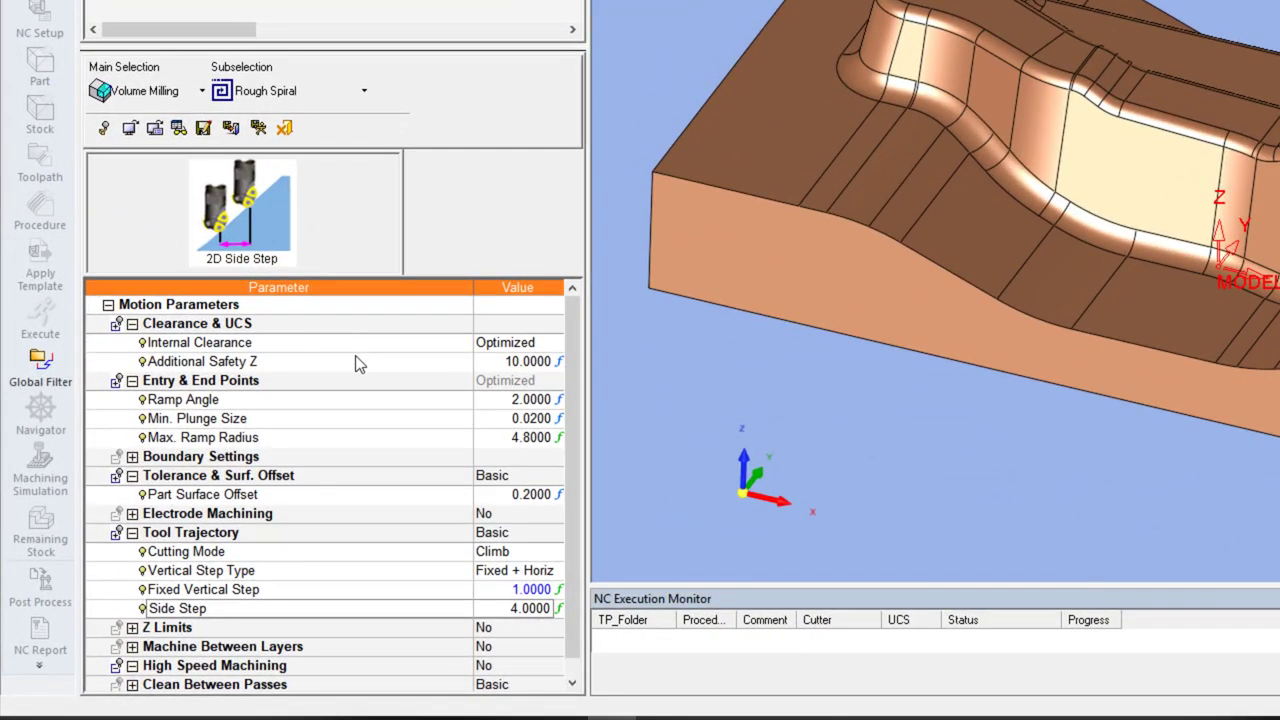
click(484, 364)
text(5)
key(Return)
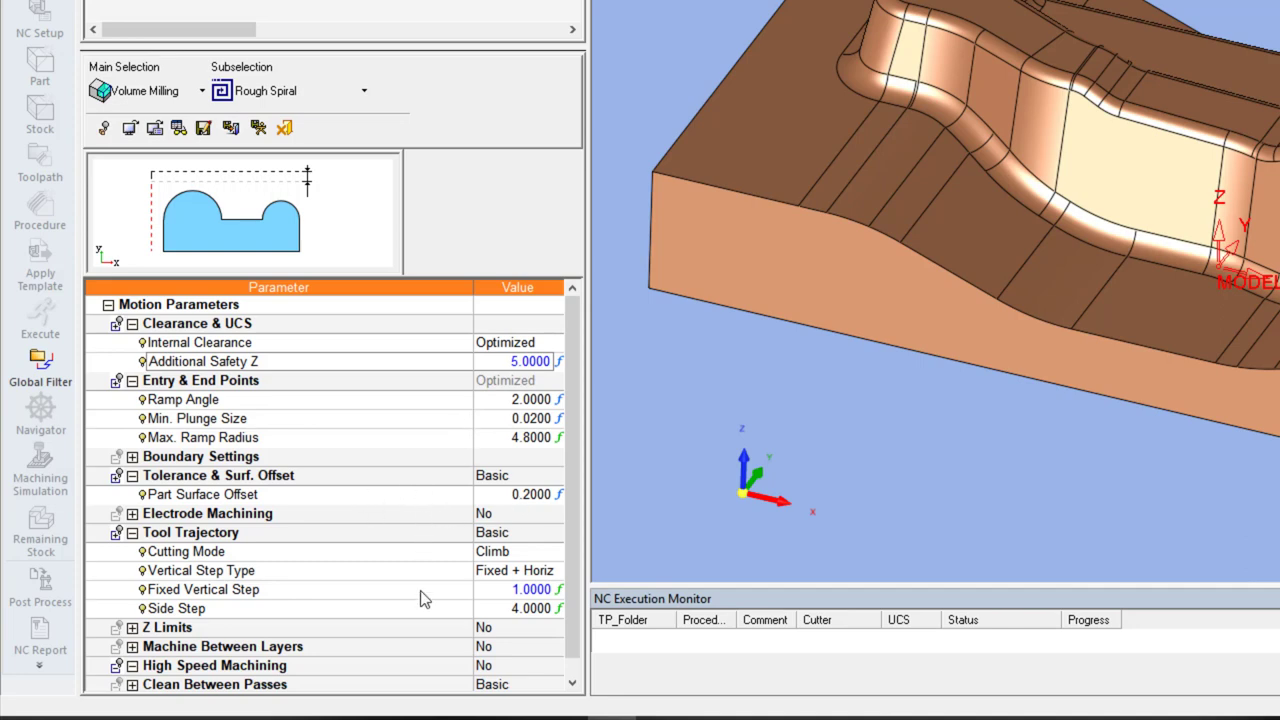
- Check the Fixed Vertical Step formula 0.1*tld, leaving the value unchanged
click(375, 590)
double_click(515, 592)
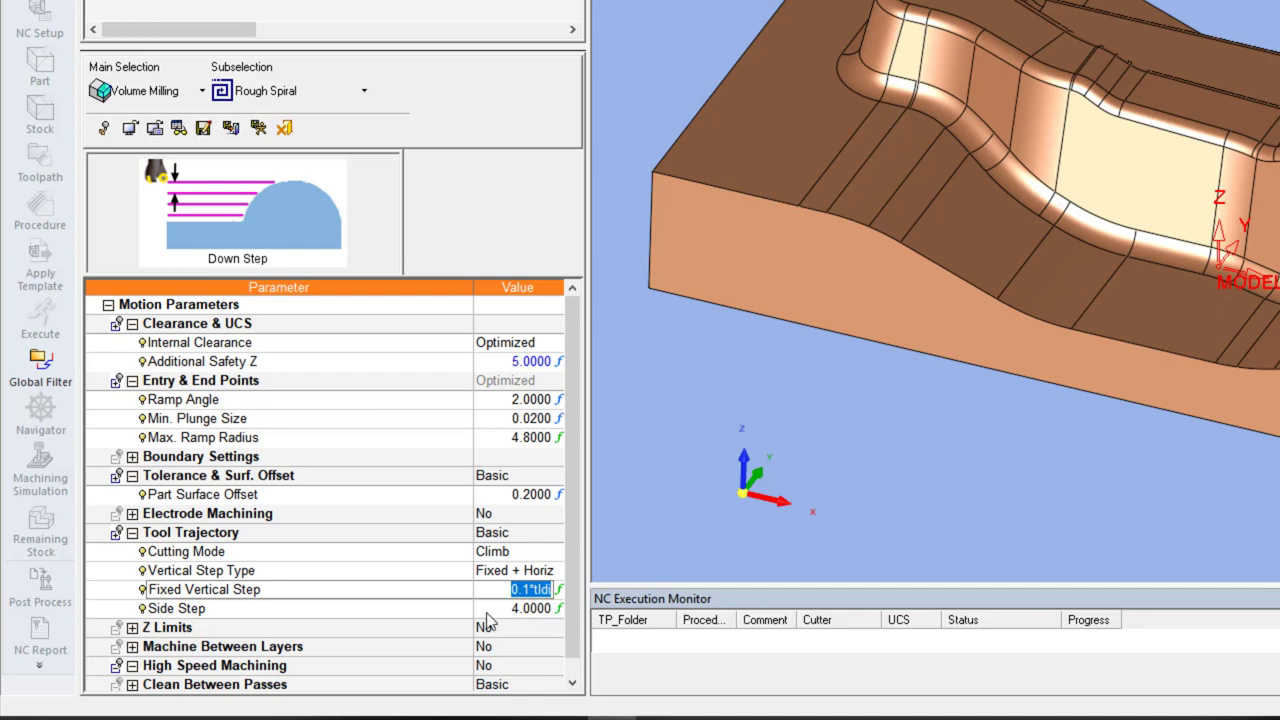
click(482, 612)
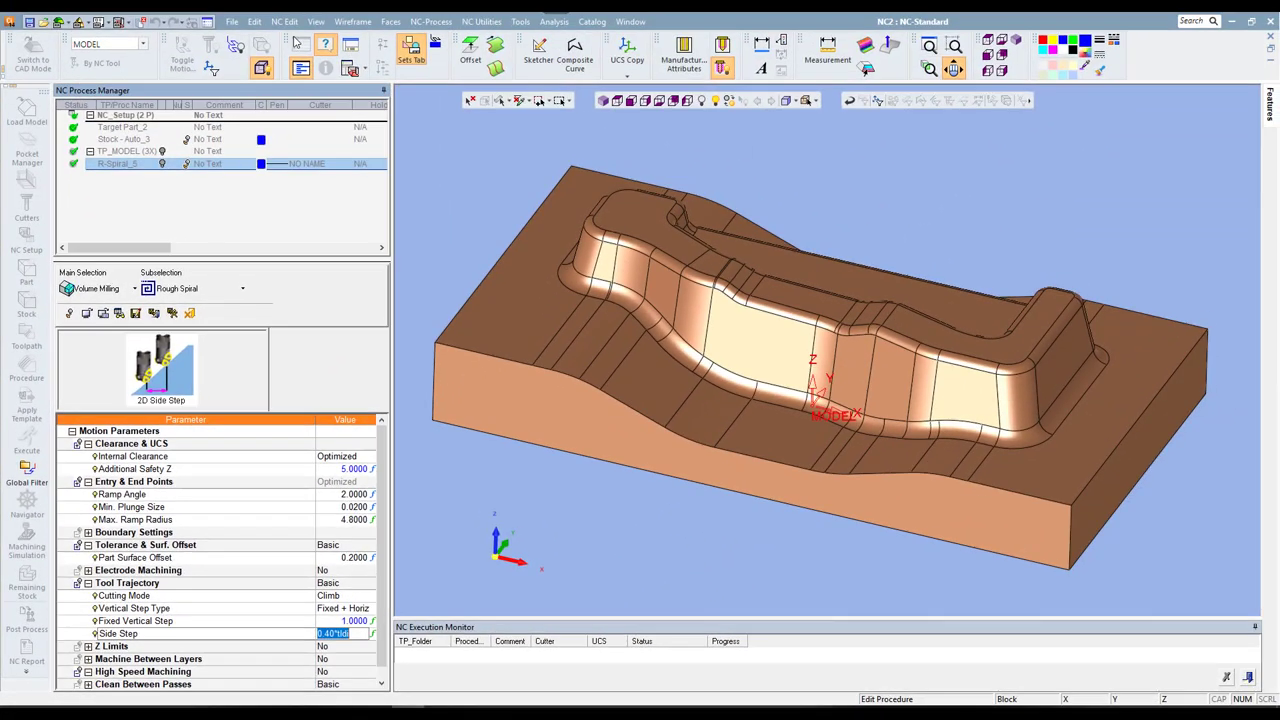
click(285, 22)
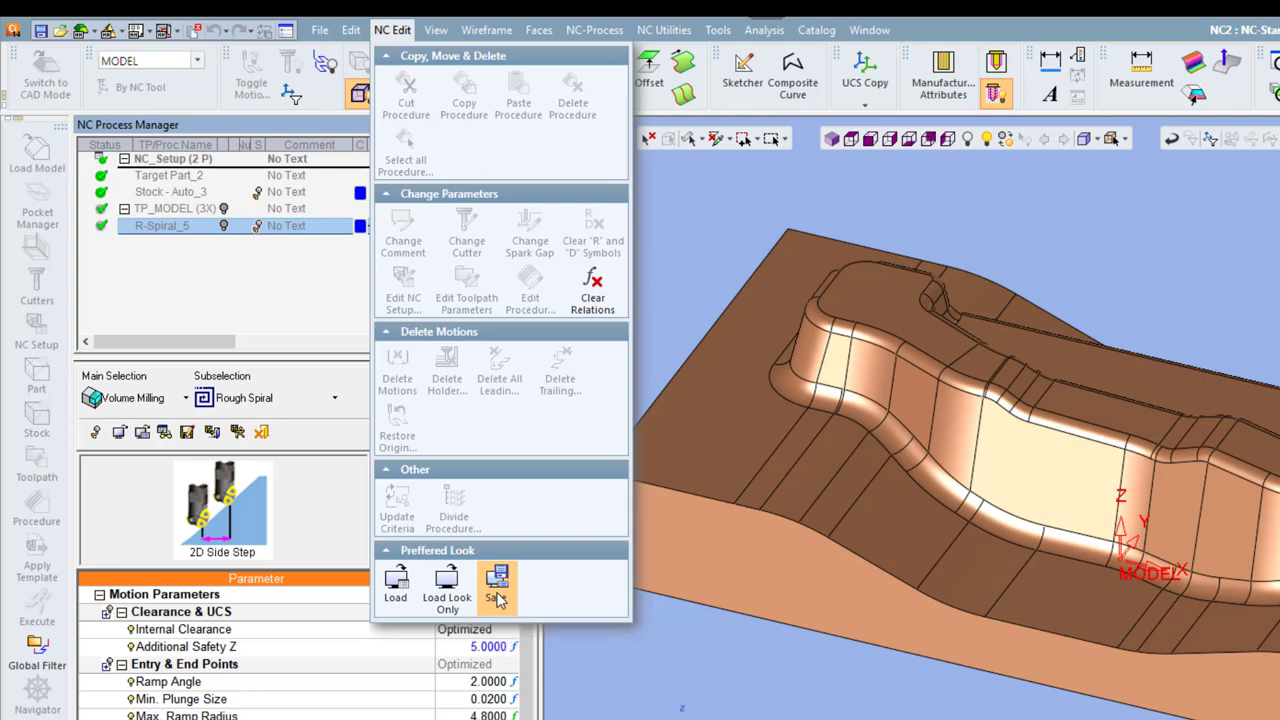
- Save the preferred look and values, then close NC2, saving its changes
click(497, 598)
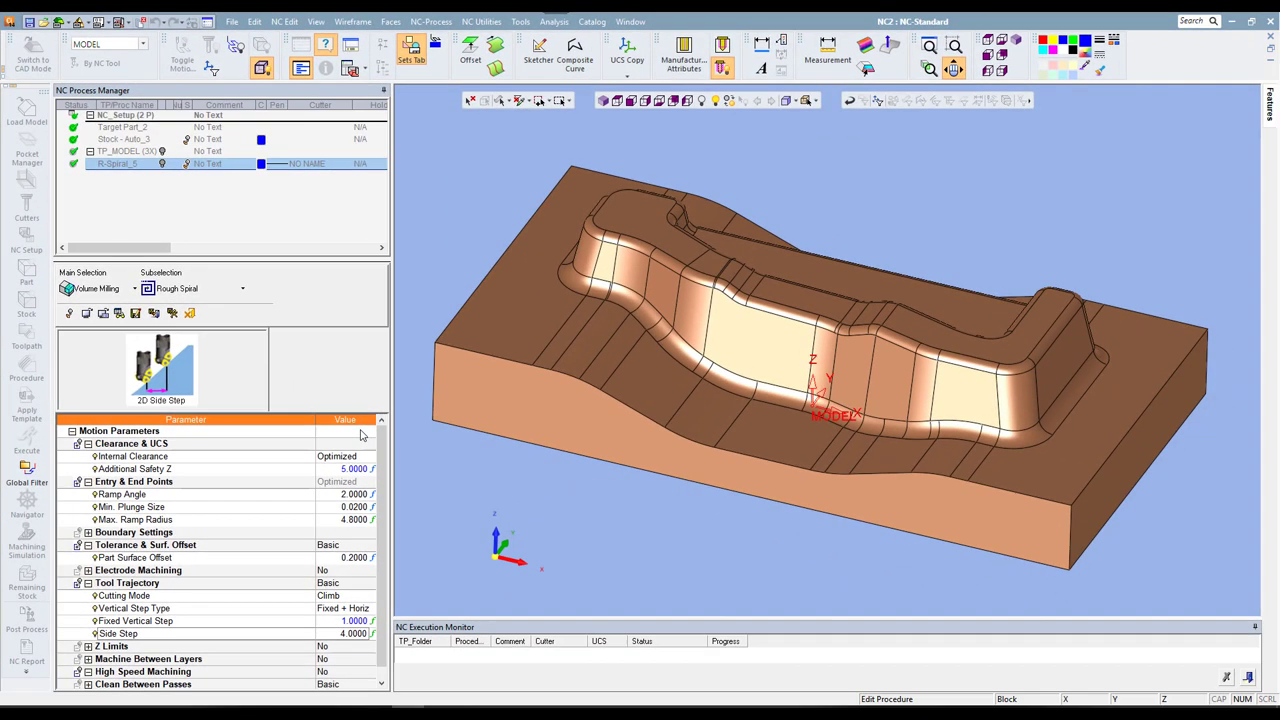
click(1271, 37)
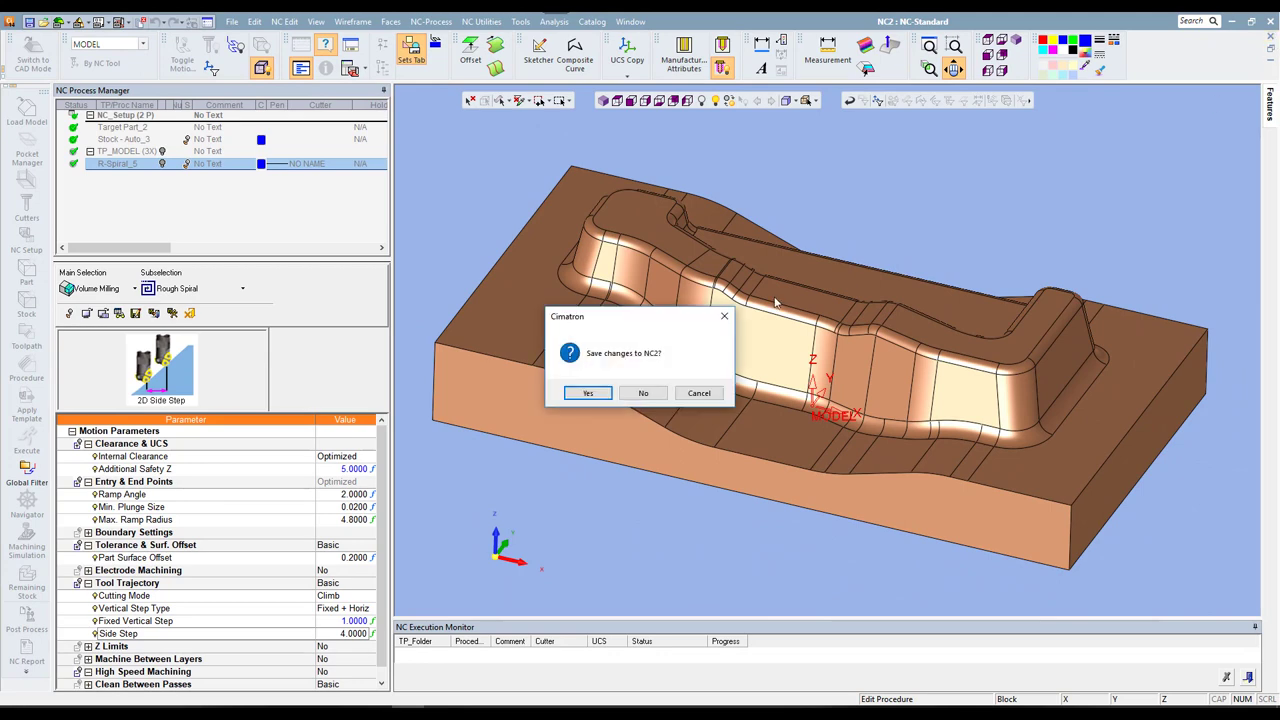
click(640, 393)
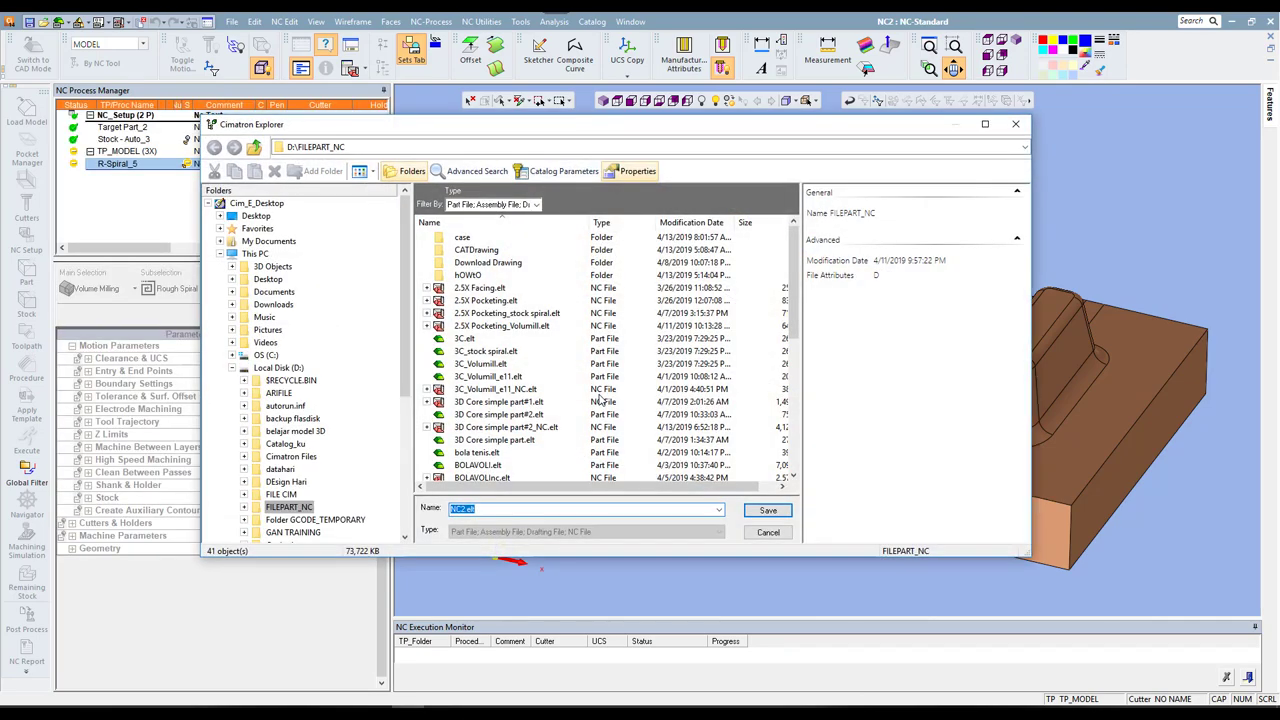
click(768, 511)
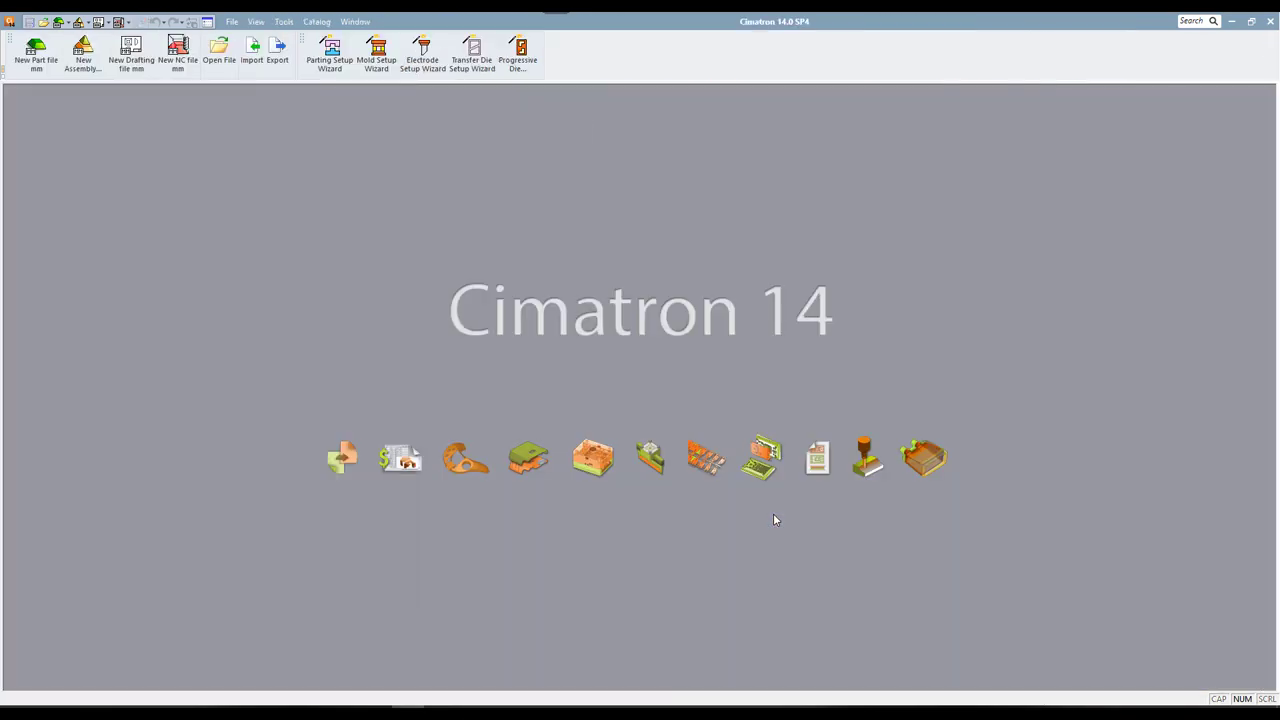
- Start a new millimetre NC file with a TP_MODEL toolpath and open its Rough Spiral procedure
click(178, 50)
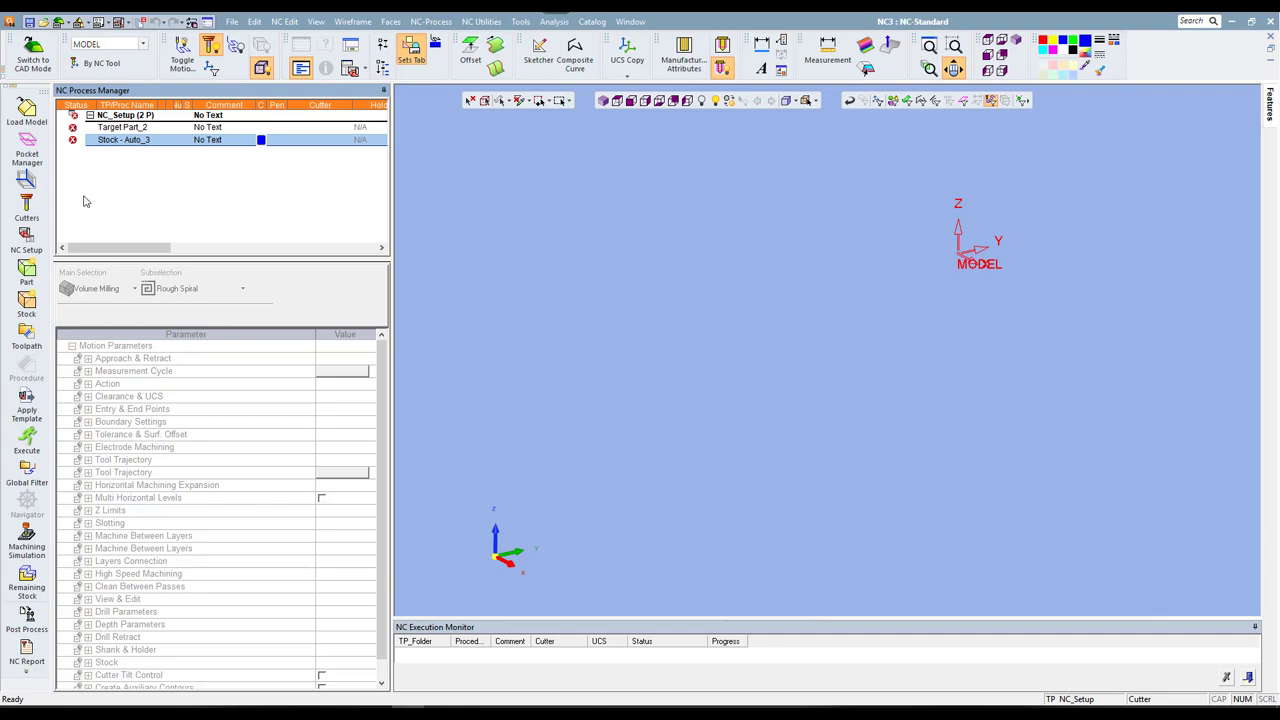
click(27, 335)
click(178, 343)
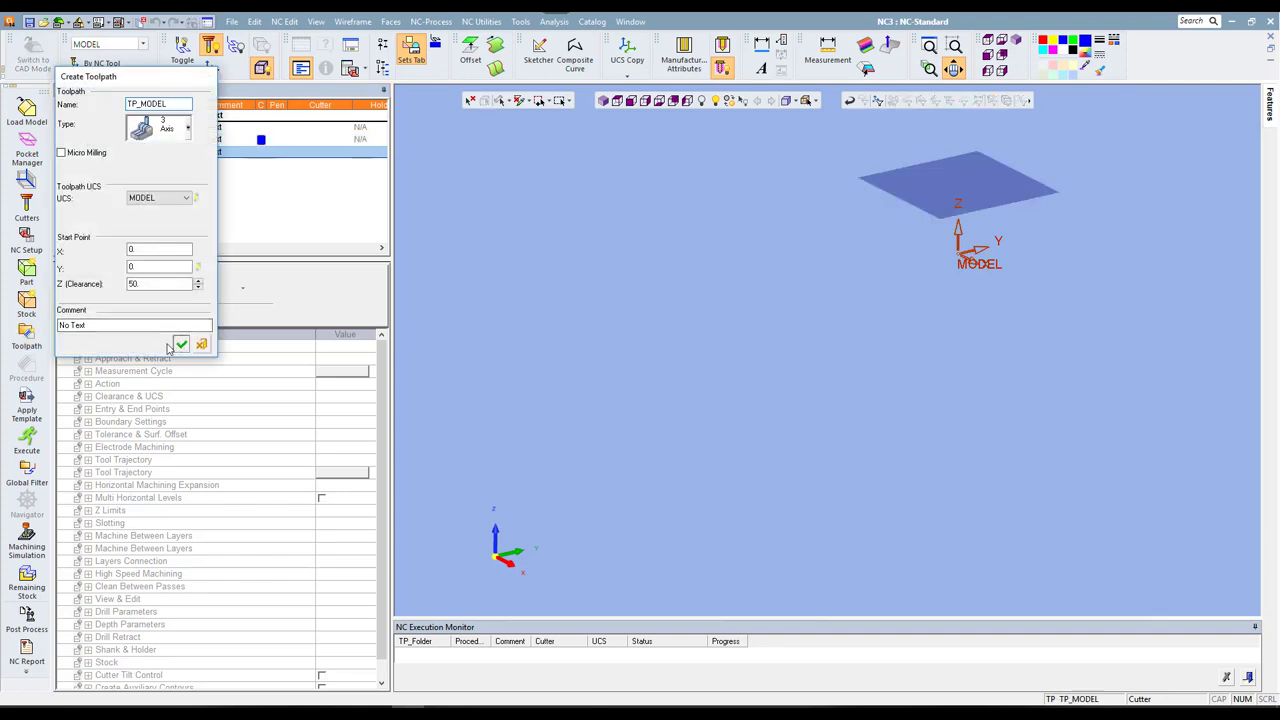
click(27, 365)
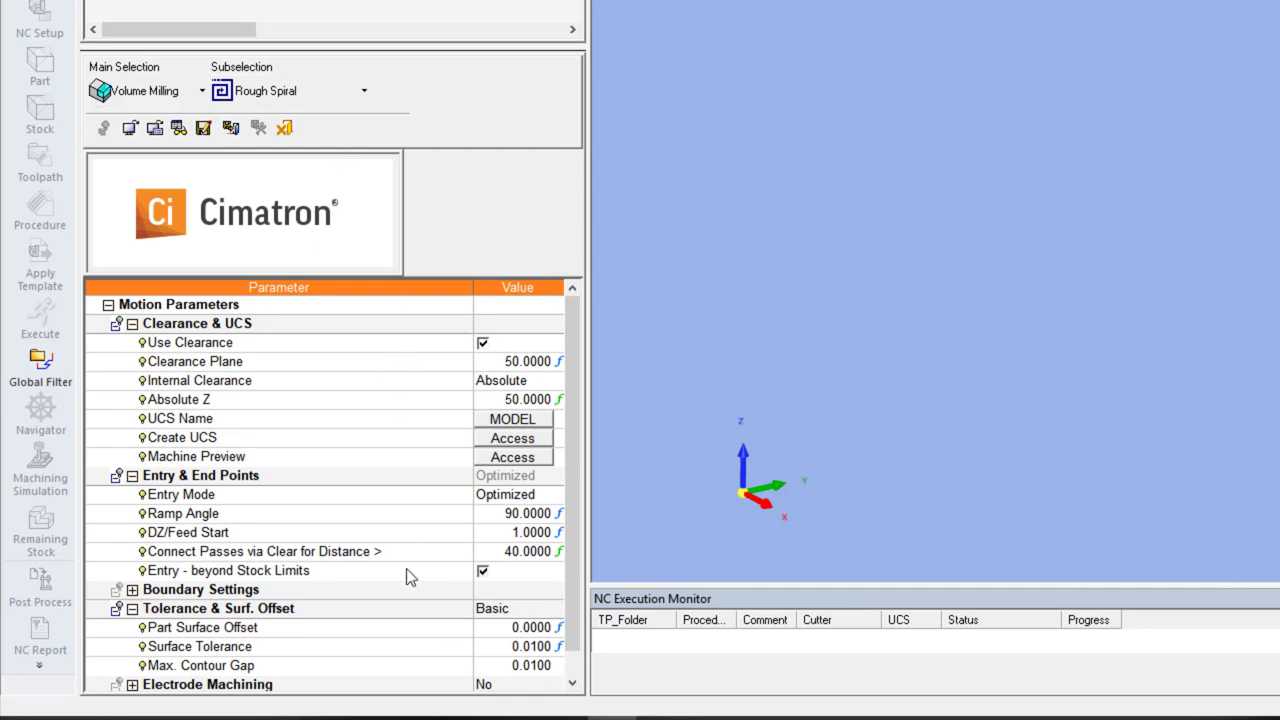
- Load only the preferred parameter look: Absolute clearance Z 50, ramp angle 90, 4 steps
scroll(421, 535, down, 1)
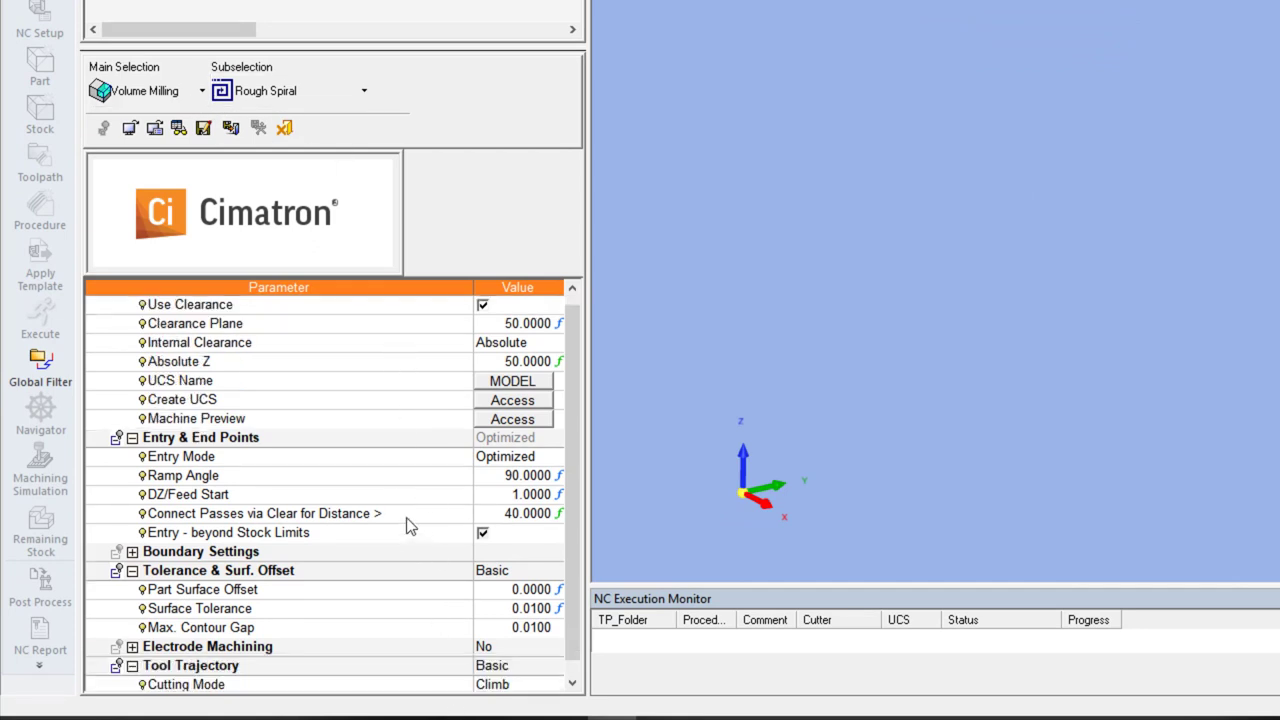
scroll(409, 526, down, 2)
scroll(401, 525, down, 1)
scroll(401, 525, up, 2)
scroll(401, 516, up, 1)
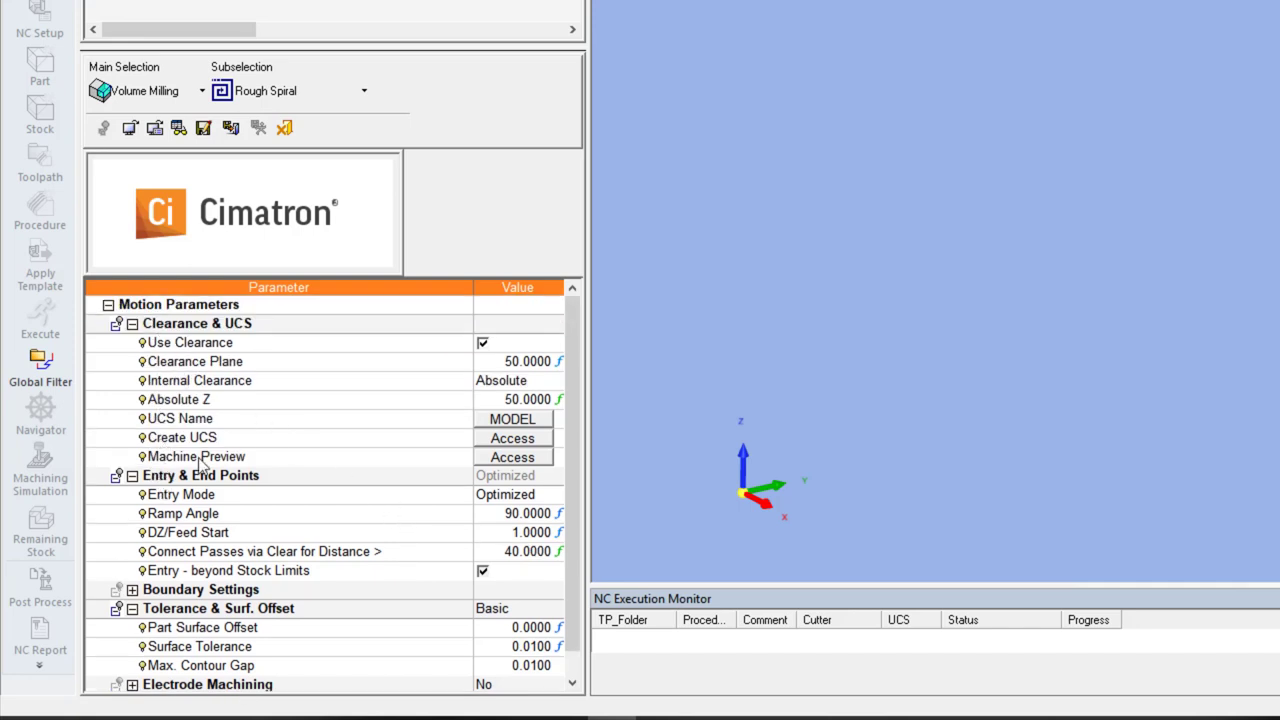
click(130, 130)
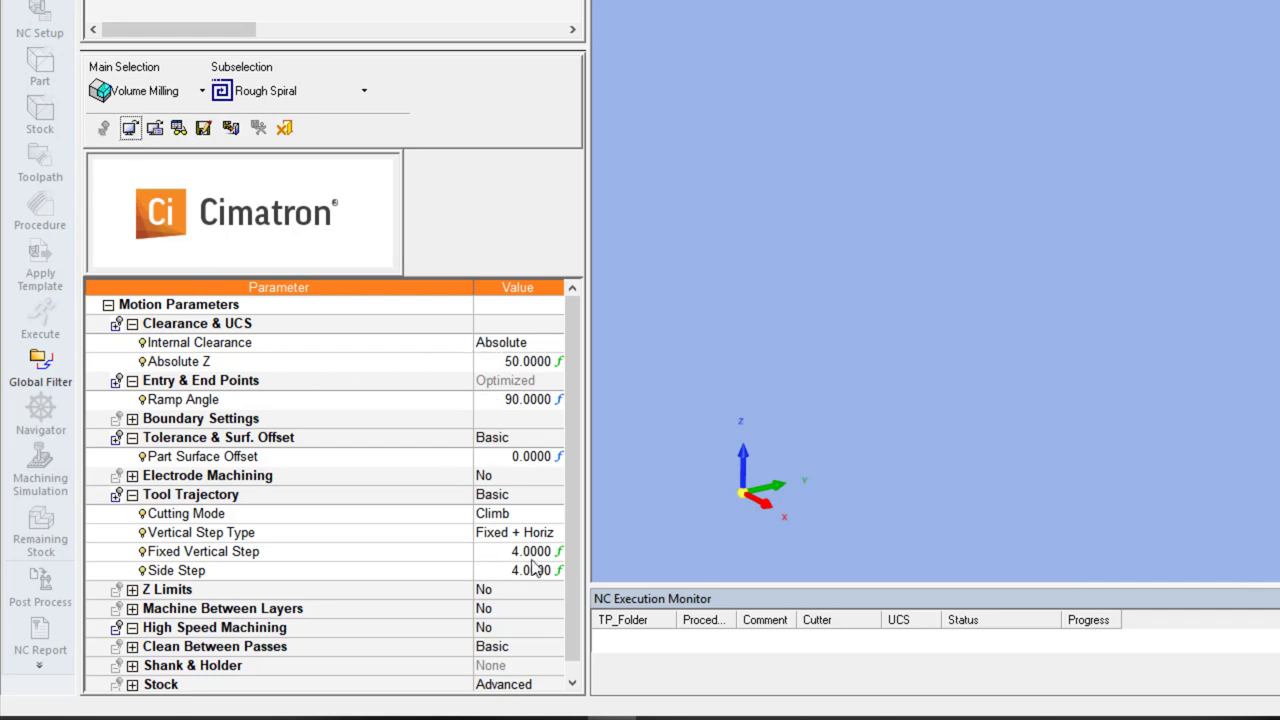
- Load the preferred values, then verify safety Z 5, ramp angle 2, offset 0.2 and vertical step 1
click(155, 128)
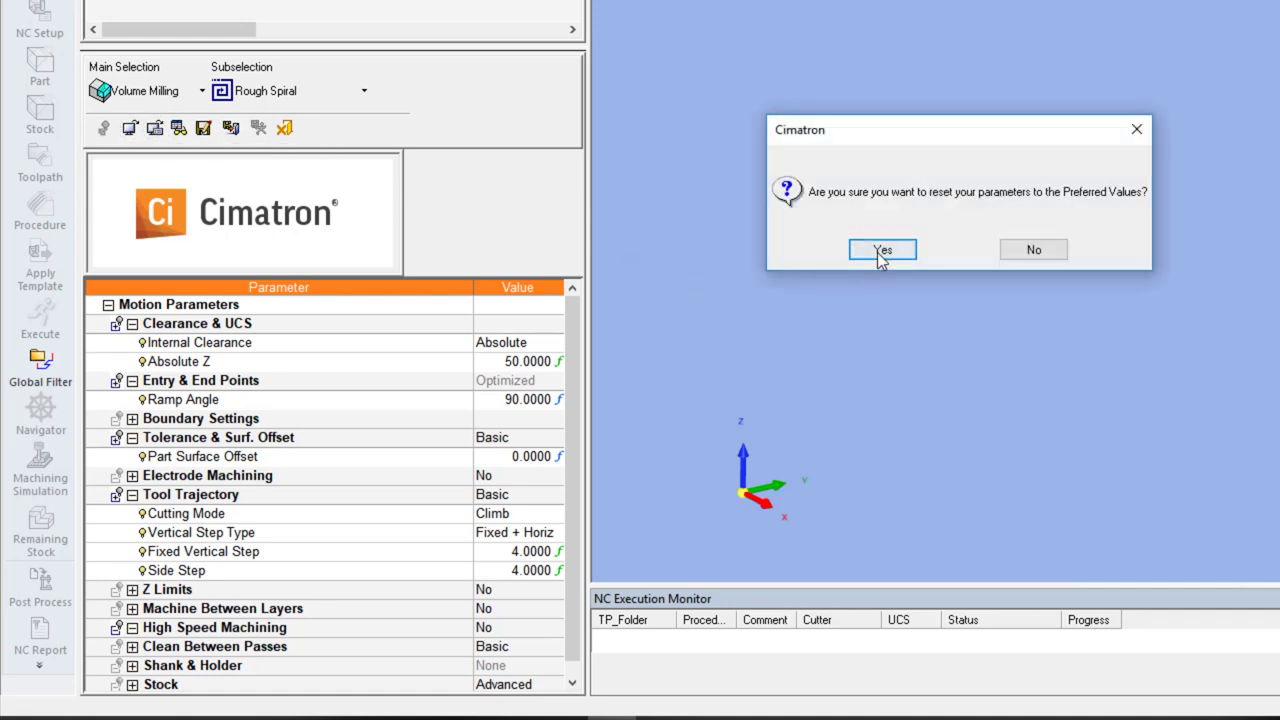
click(880, 251)
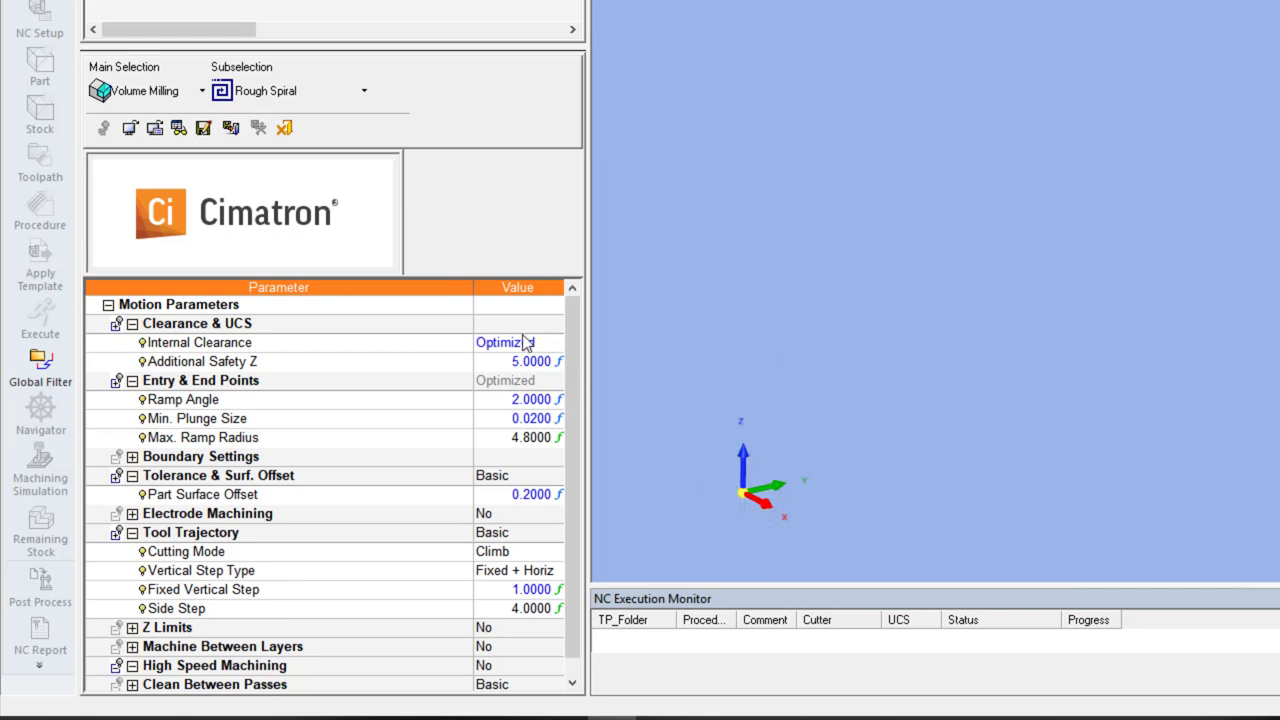
click(413, 360)
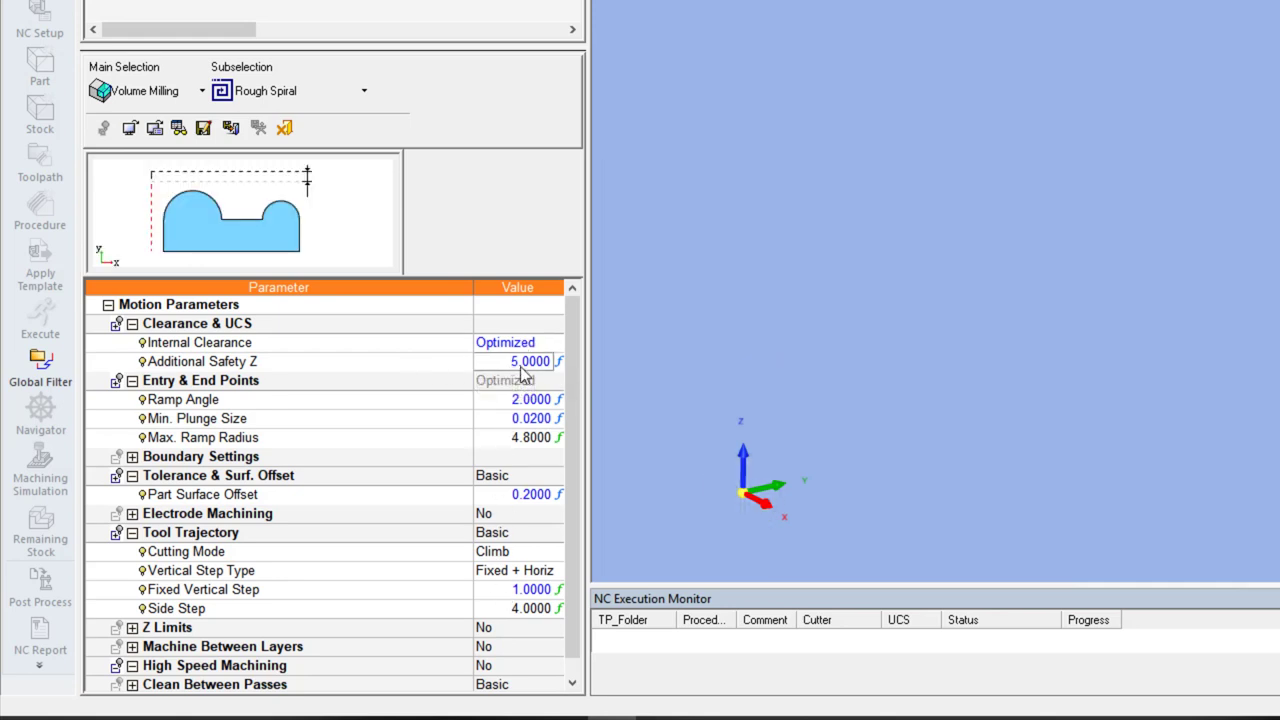
click(412, 402)
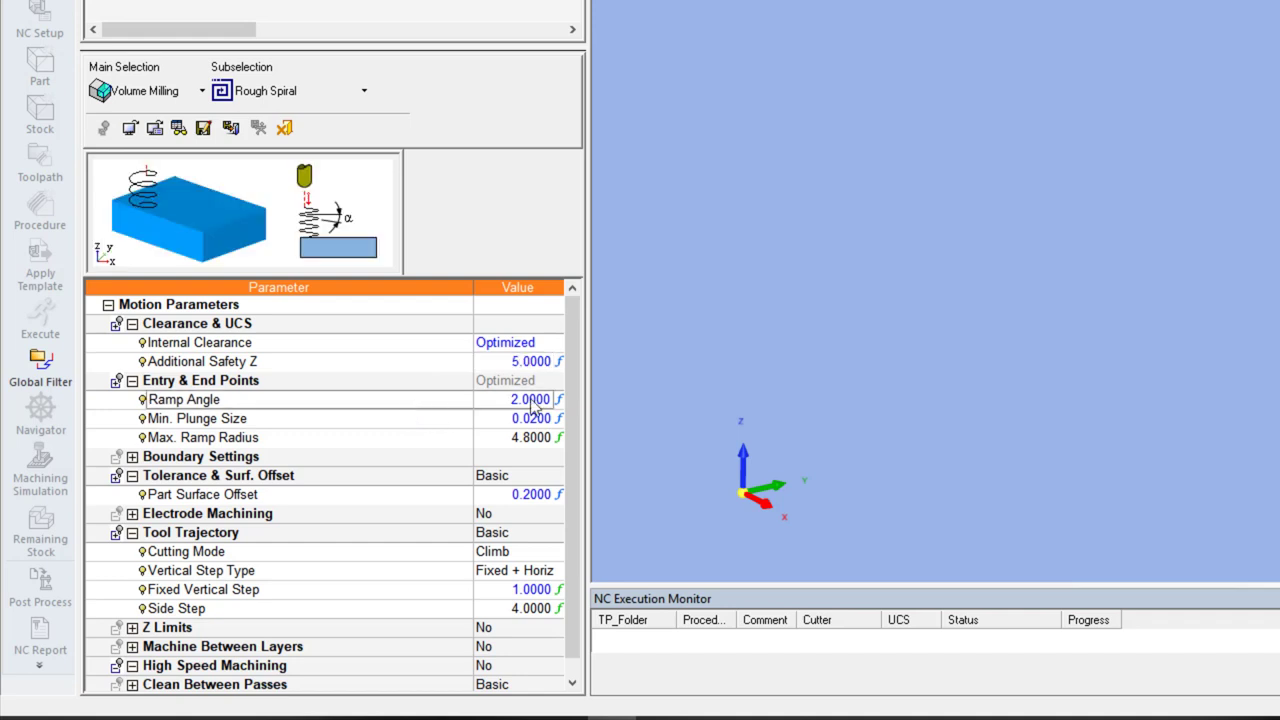
click(413, 494)
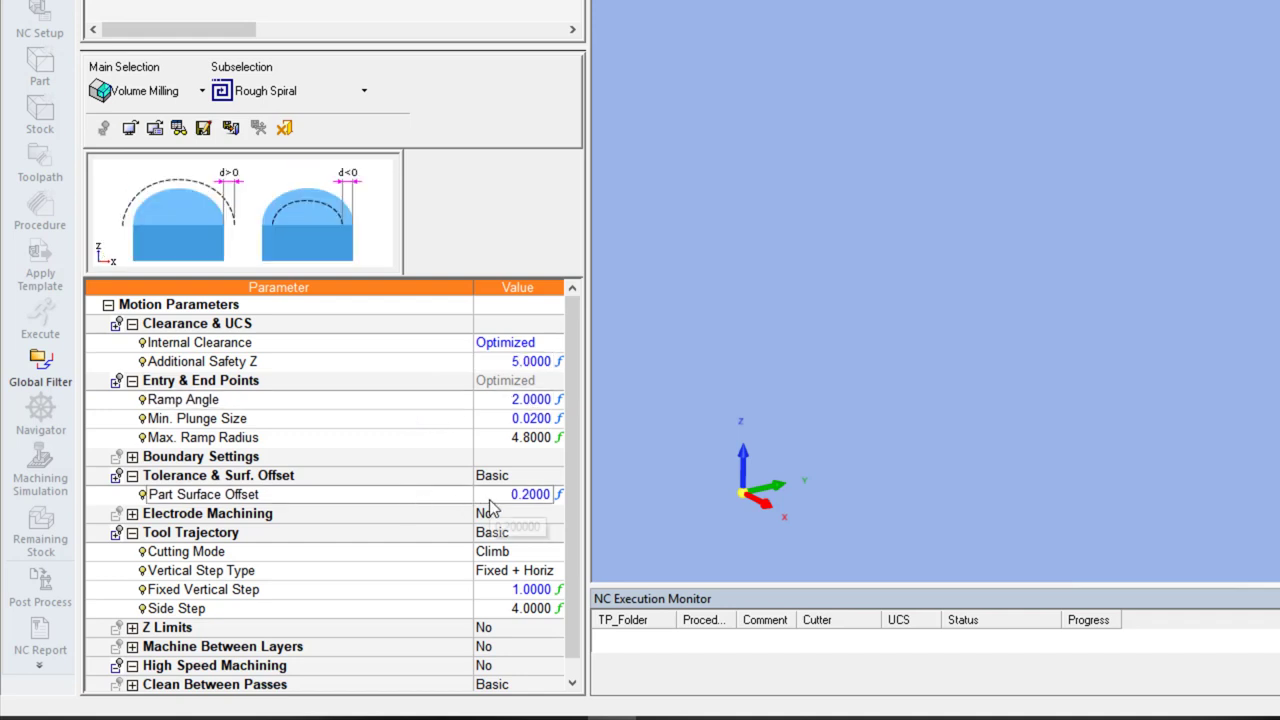
click(397, 590)
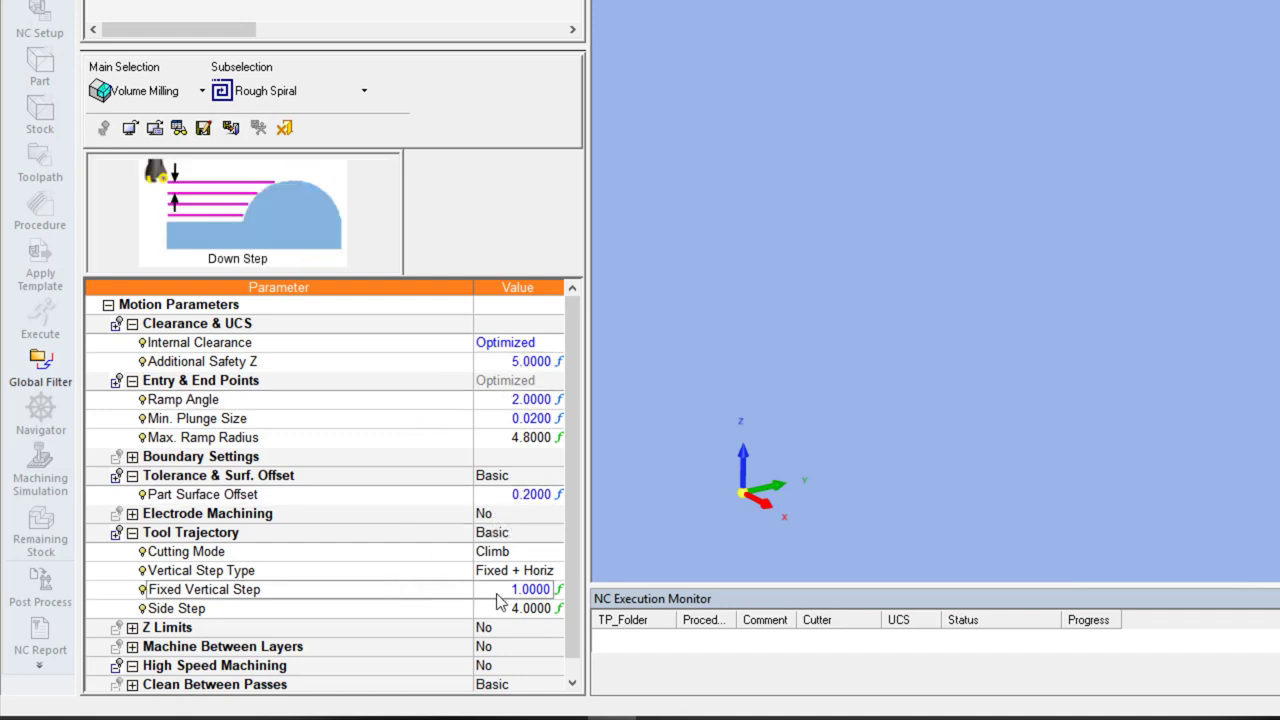